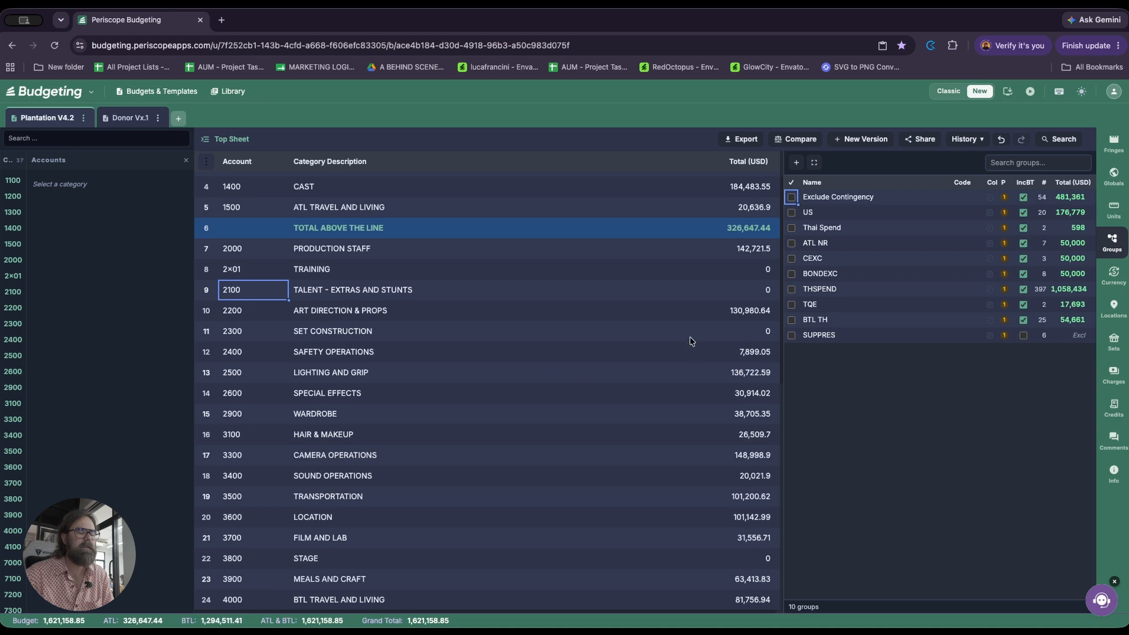
- Open the 2500 LIGHTING AND GRIP category and move the selection through its first accounts
click(347, 372)
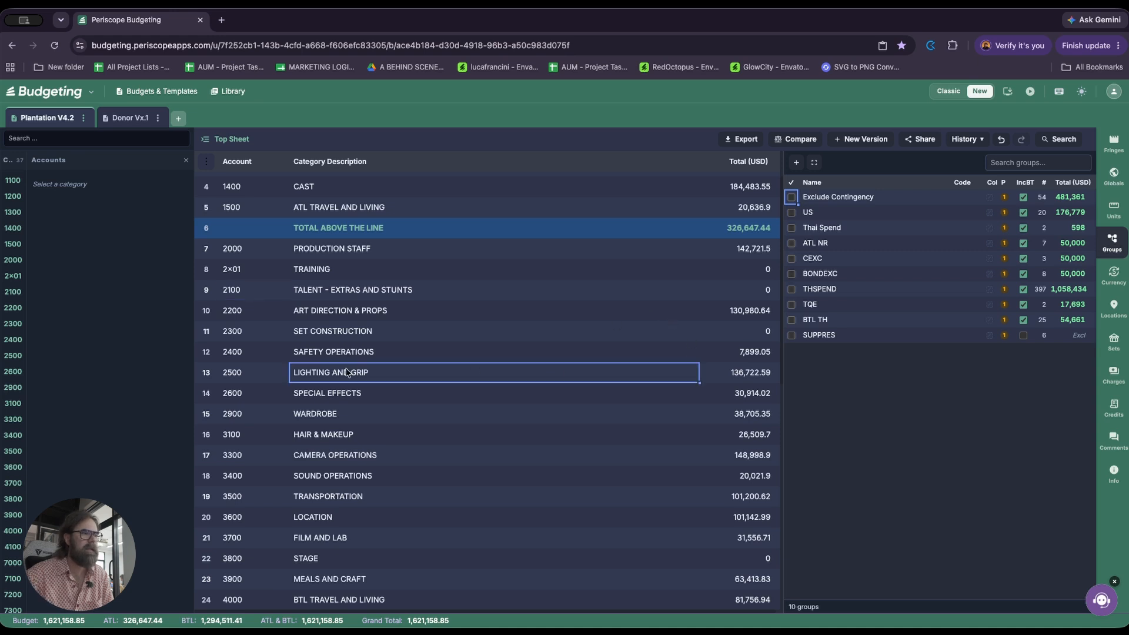
double_click(348, 372)
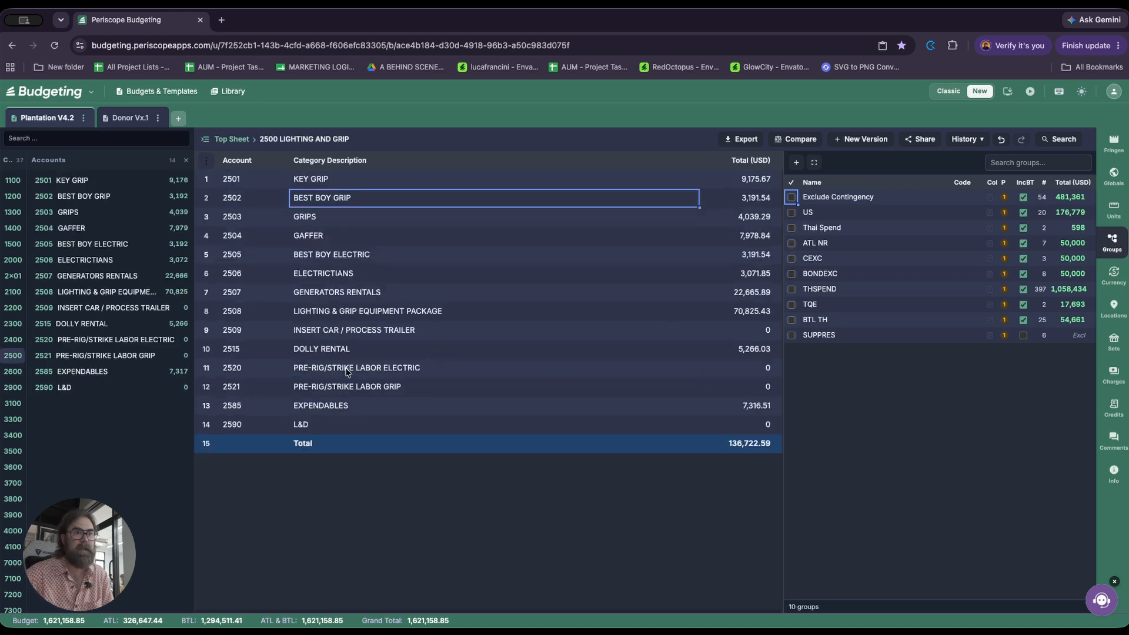
key(Up)
key(Down)
key(Down)
key(Up)
key(Up)
key(Left)
key(Right)
key(Down)
key(Down)
key(Left)
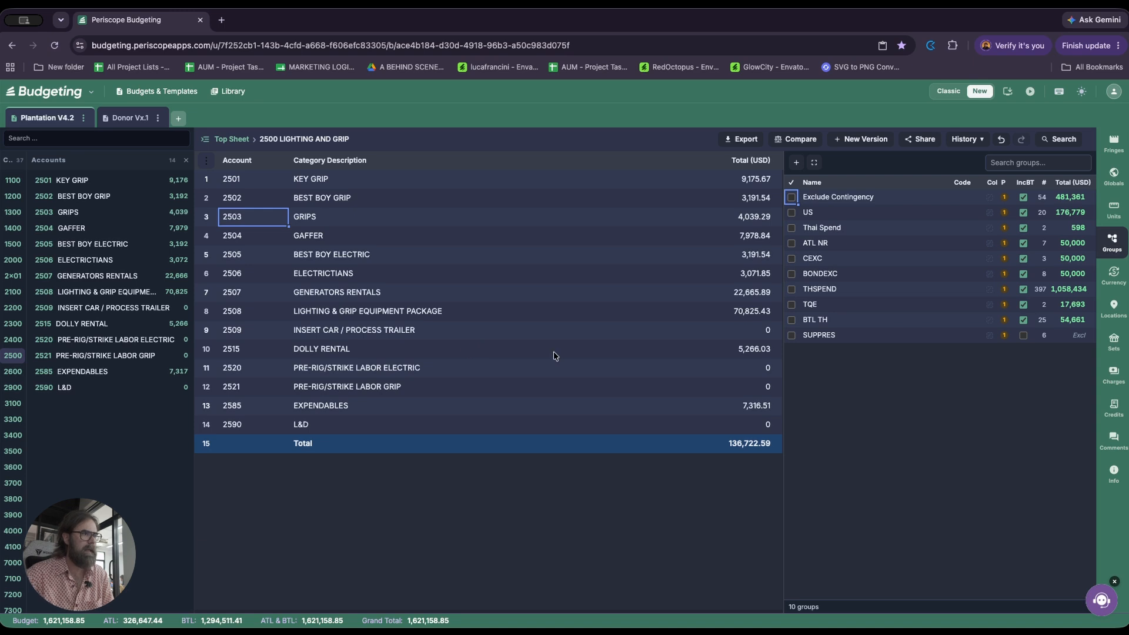
- Move cell by cell through the LIGHTING AND GRIP accounts, ending on the description of 2506 ELECTRICTIANS
key(Down)
key(Right)
key(Down)
key(Left)
key(Right)
key(Down)
key(Left)
key(Right)
key(Down)
key(Left)
key(Right)
key(Up)
key(Left)
key(Right)
key(Up)
key(Left)
key(Right)
key(Up)
key(Left)
key(Right)
key(Down)
key(Left)
key(Right)
key(Down)
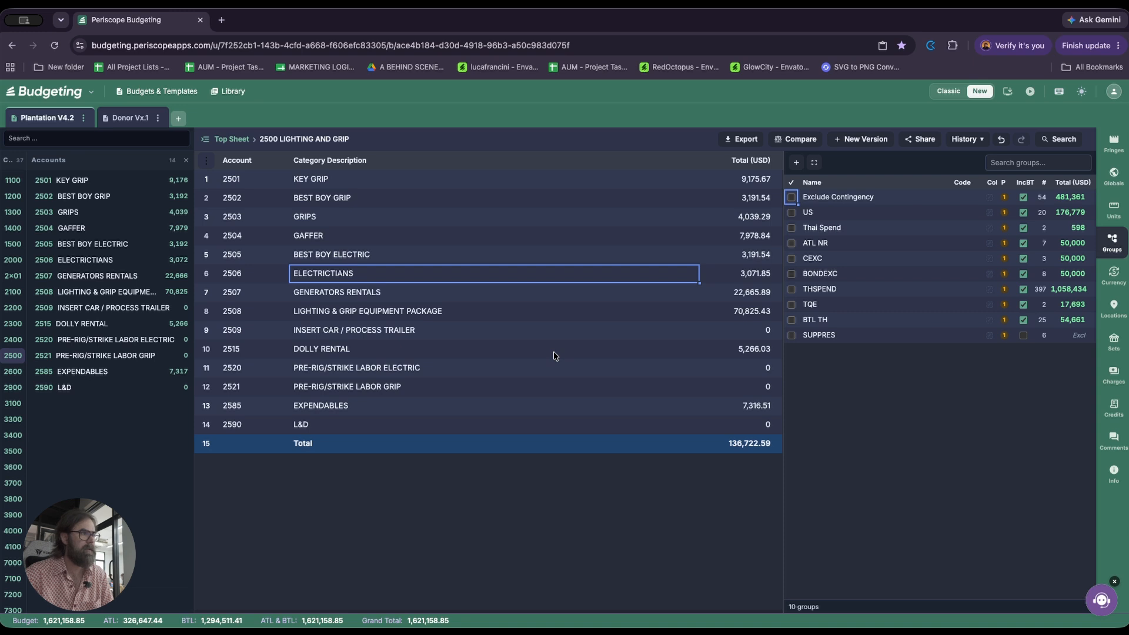
- Return to the Top Sheet and move through its categories to 2200 ART DIRECTION & PROPS
key(ctrl+Up)
key(Up)
key(Up)
key(Up)
key(Up)
key(Up)
key(Up)
key(Up)
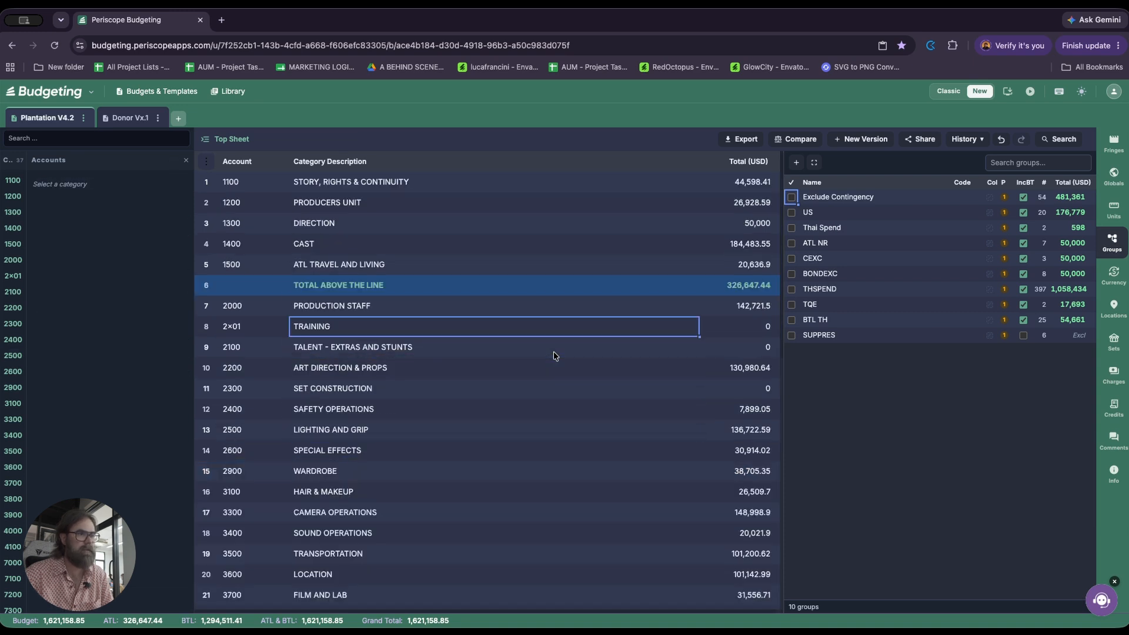
key(Down)
key(Down)
key(Down)
key(Down)
key(Down)
key(Up)
key(Up)
key(Up)
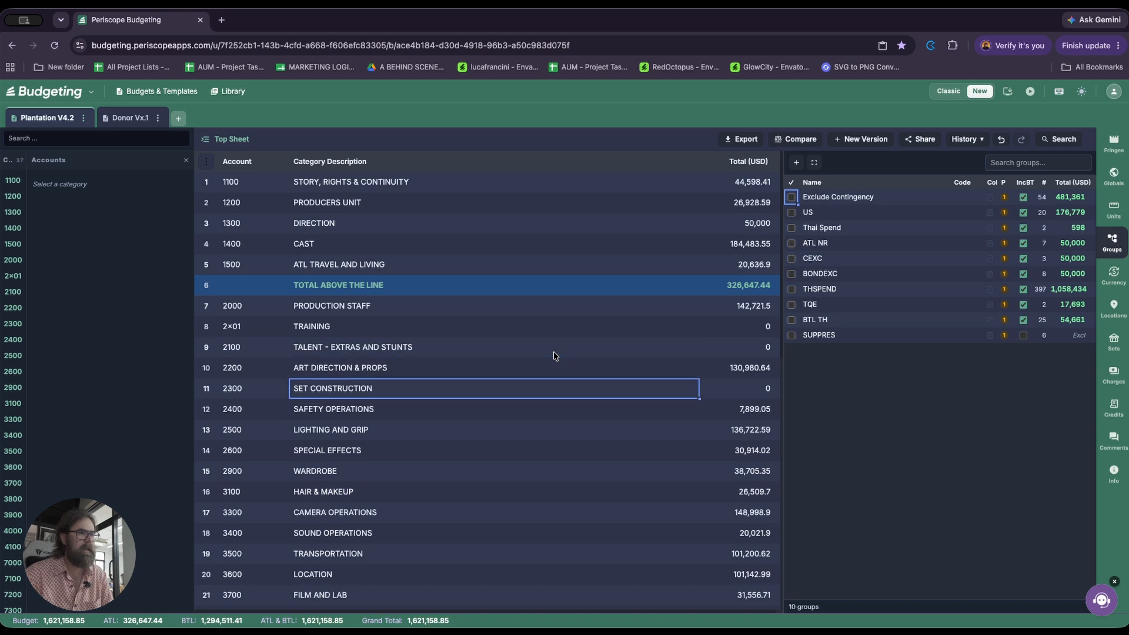
key(Down)
key(Down)
key(Down)
key(Down)
key(Down)
key(Up)
key(Up)
key(Up)
key(Up)
key(Up)
key(Down)
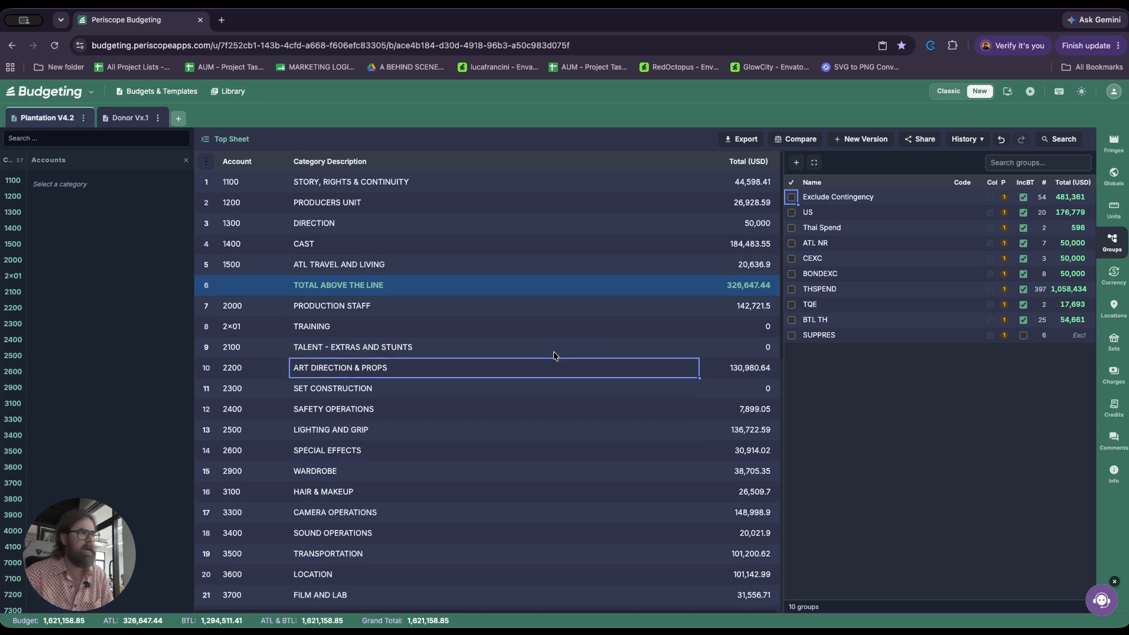
- Open account 2202 PRODUCTION DESIGNER, select its Prep, Shoot and Wrap lines, and switch their THSPEND group assignment off and on again
key(Return)
key(Return)
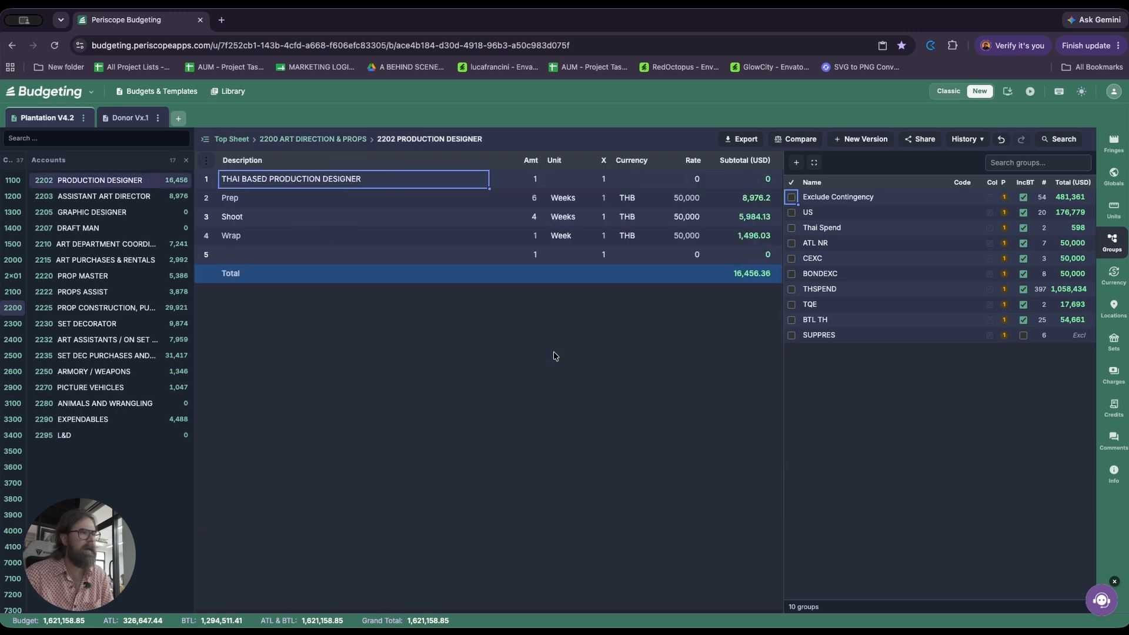
click(248, 205)
shift+click(255, 237)
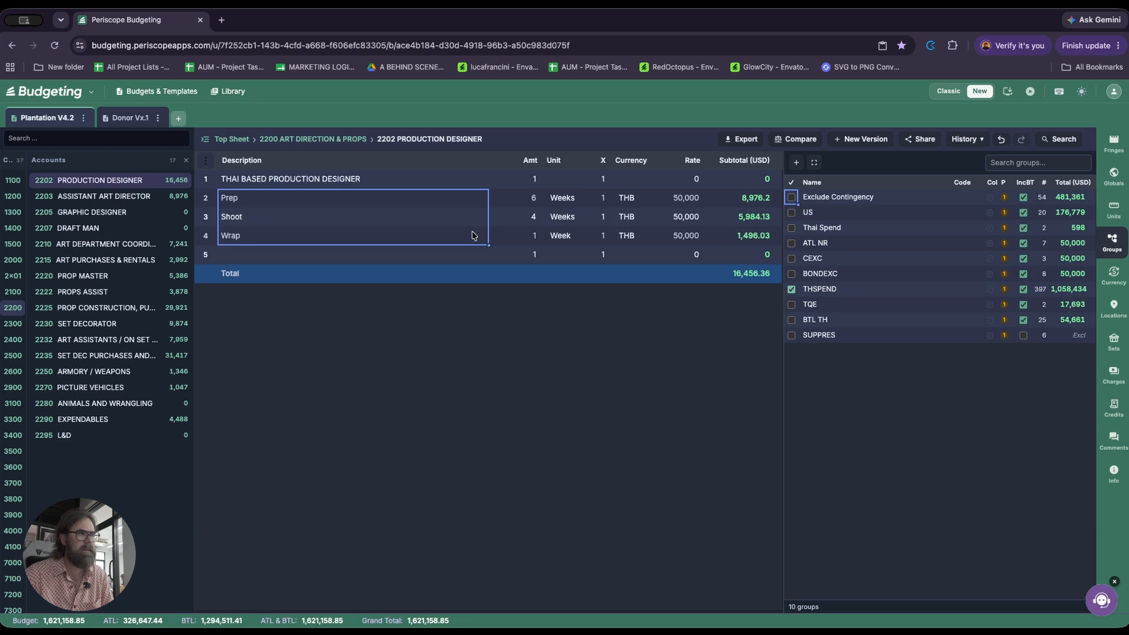
click(792, 289)
click(791, 290)
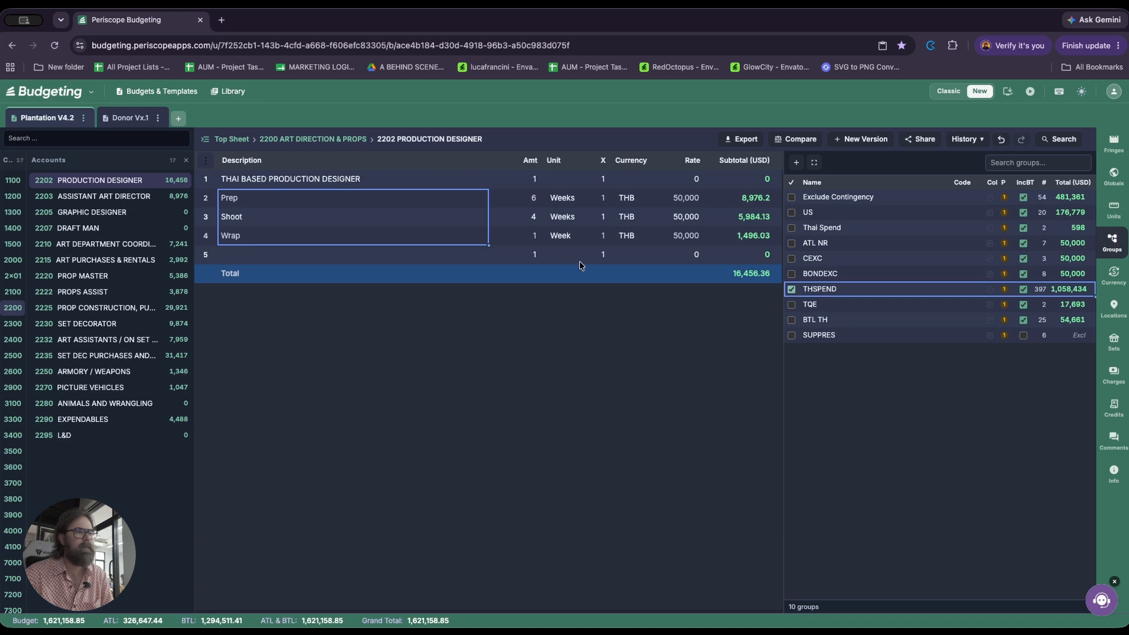
click(430, 259)
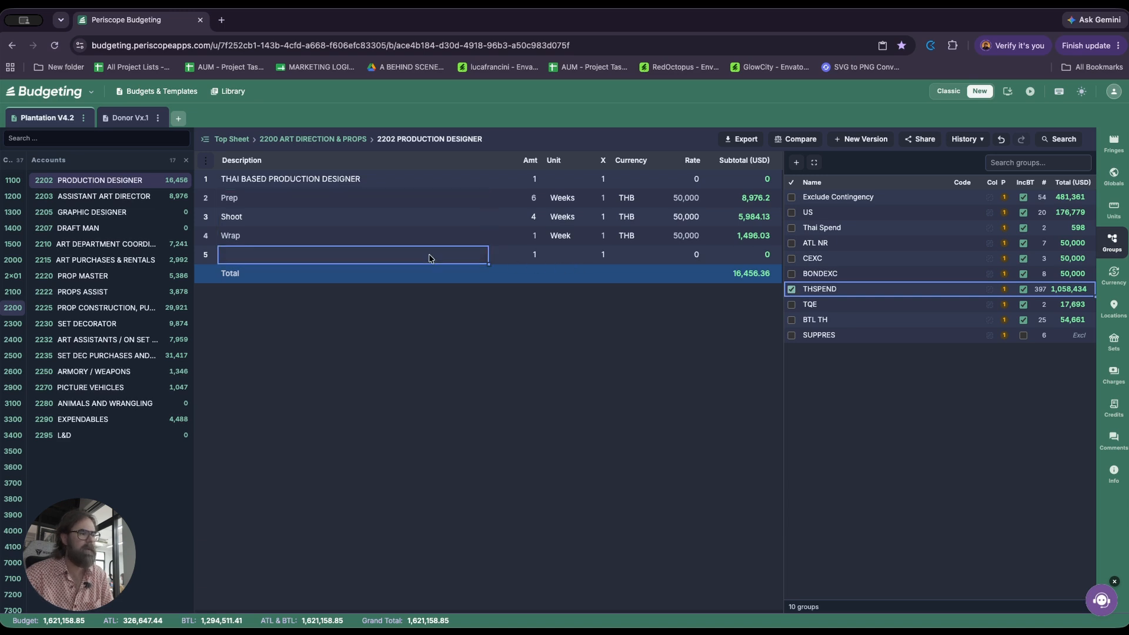
- Open the Thai Rebate credit from the Top Sheet and add a group row for THSPEND
key(Escape)
key(Escape)
scroll(429, 259, down, 5)
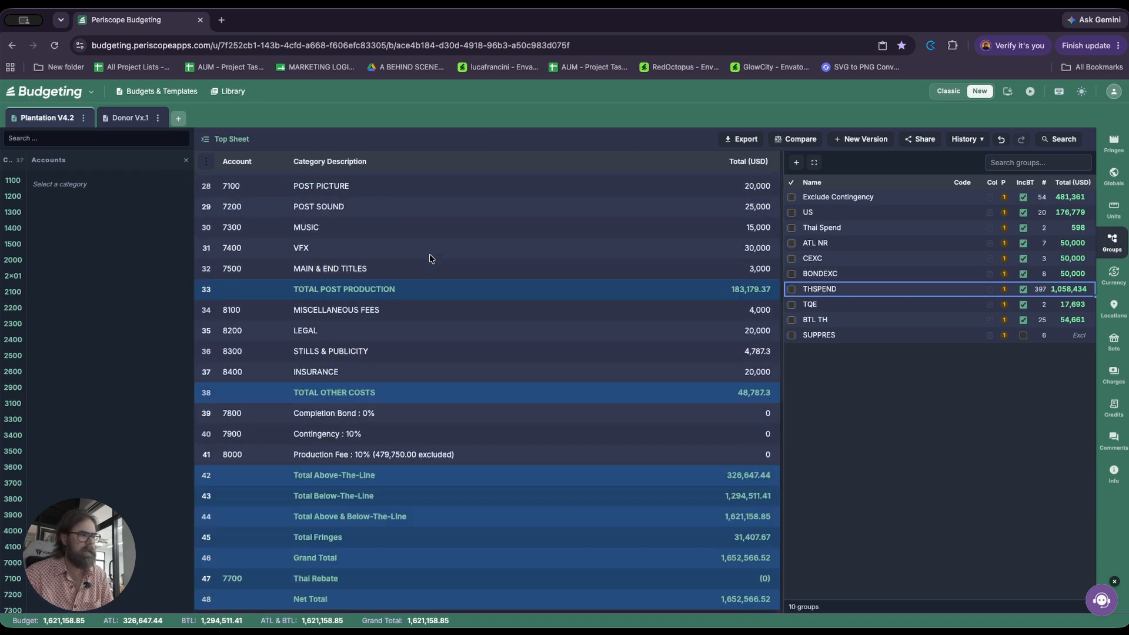
double_click(325, 582)
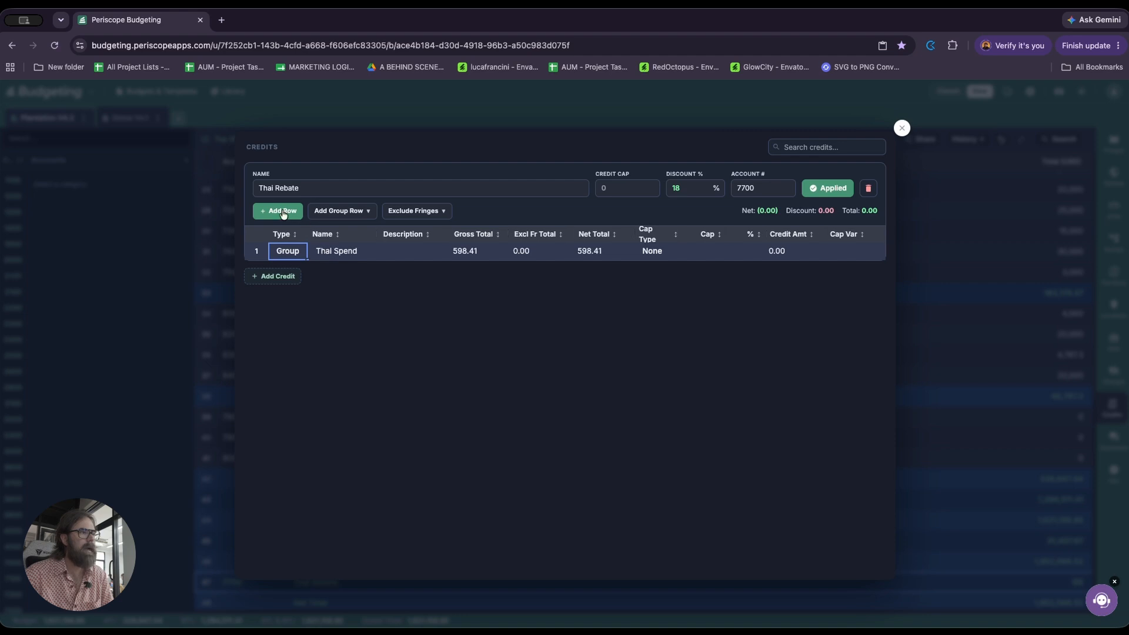
click(366, 213)
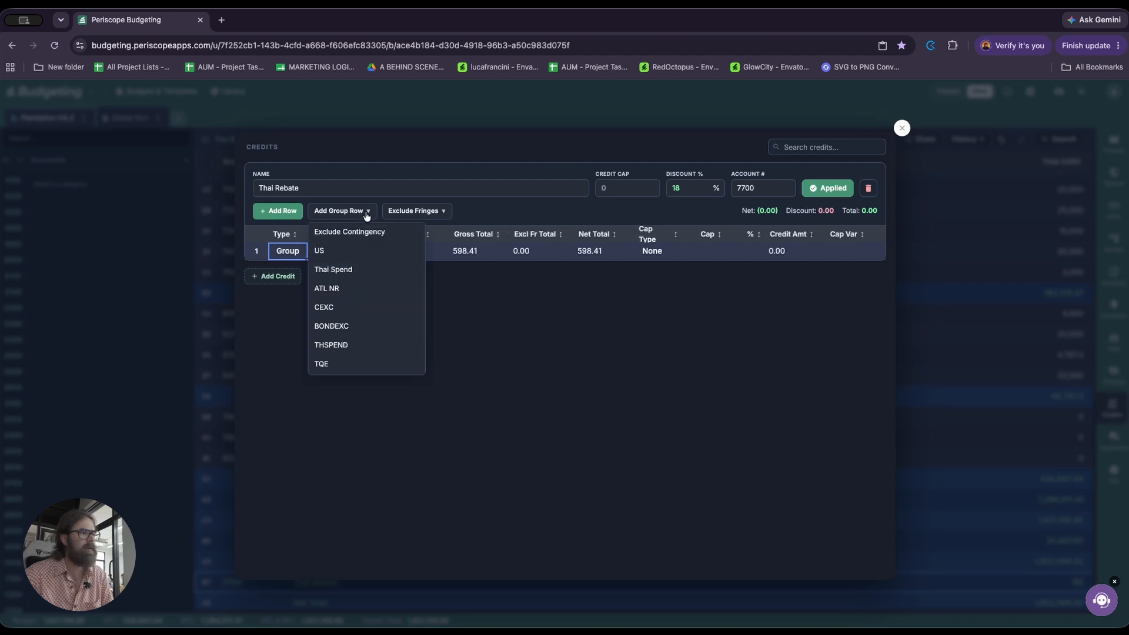
click(341, 345)
- Delete the Thai Spend group row from the Thai Rebate credit and close the credits window
right_click(258, 250)
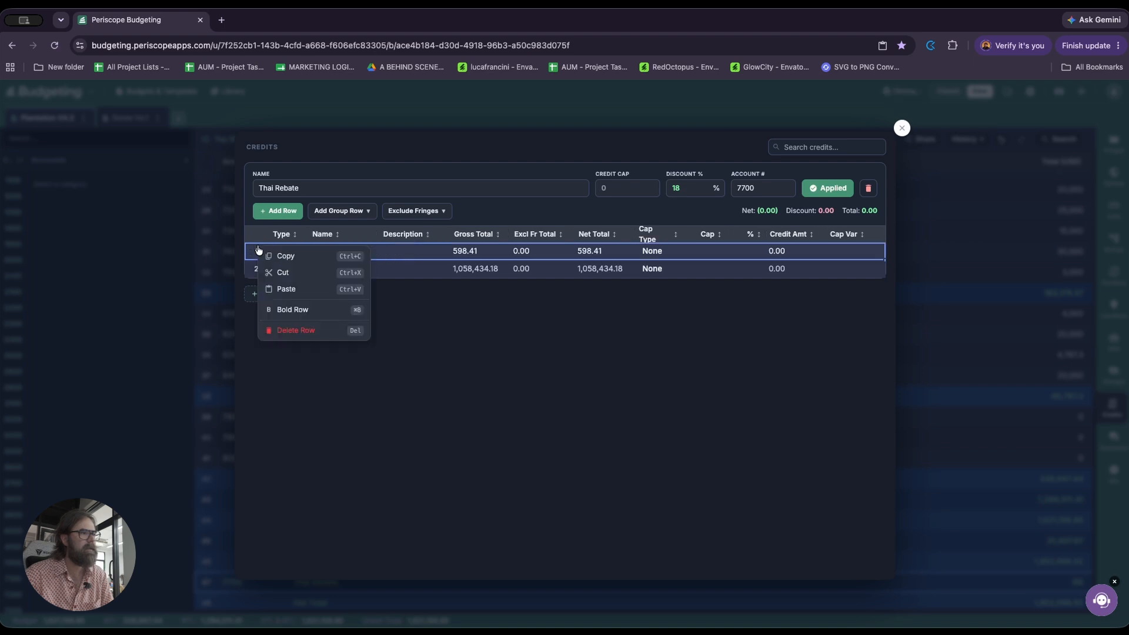
click(293, 331)
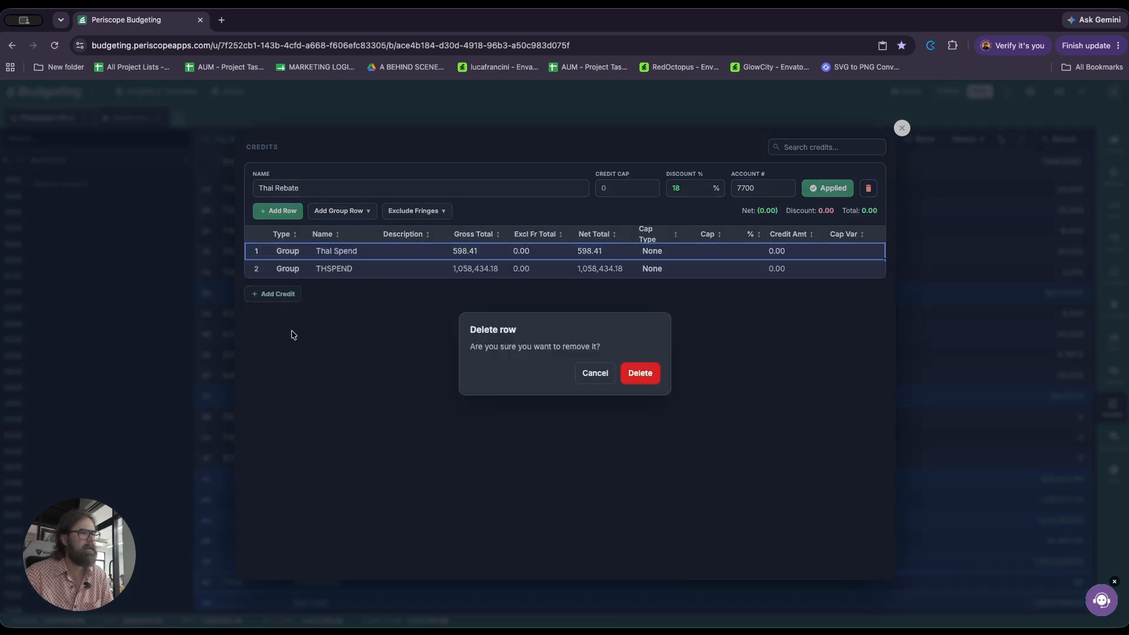
click(636, 377)
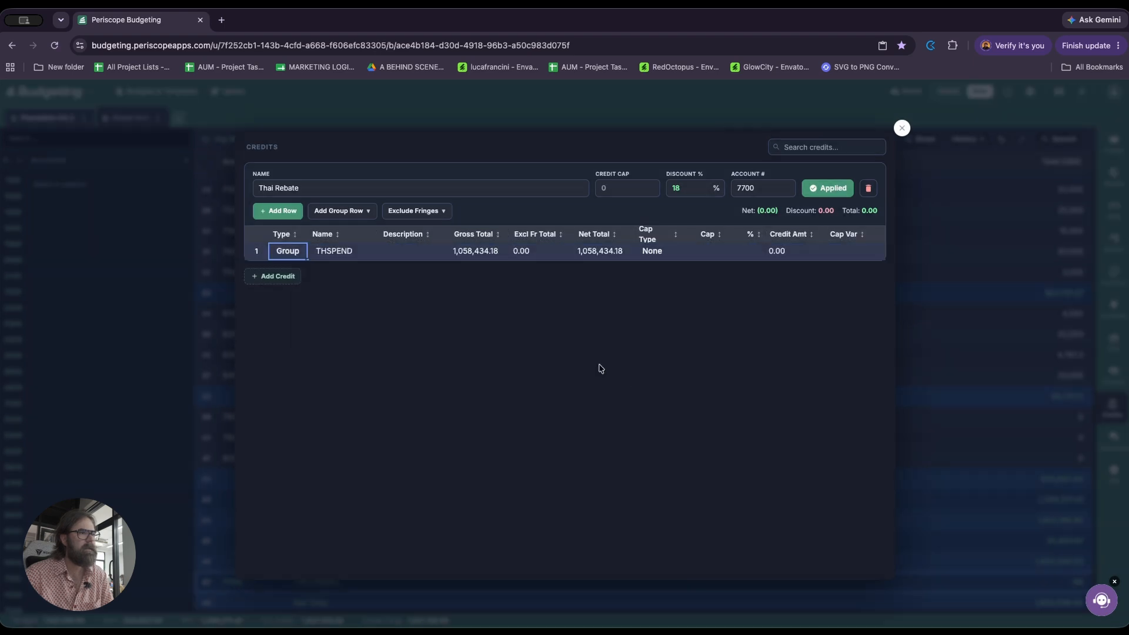
click(603, 255)
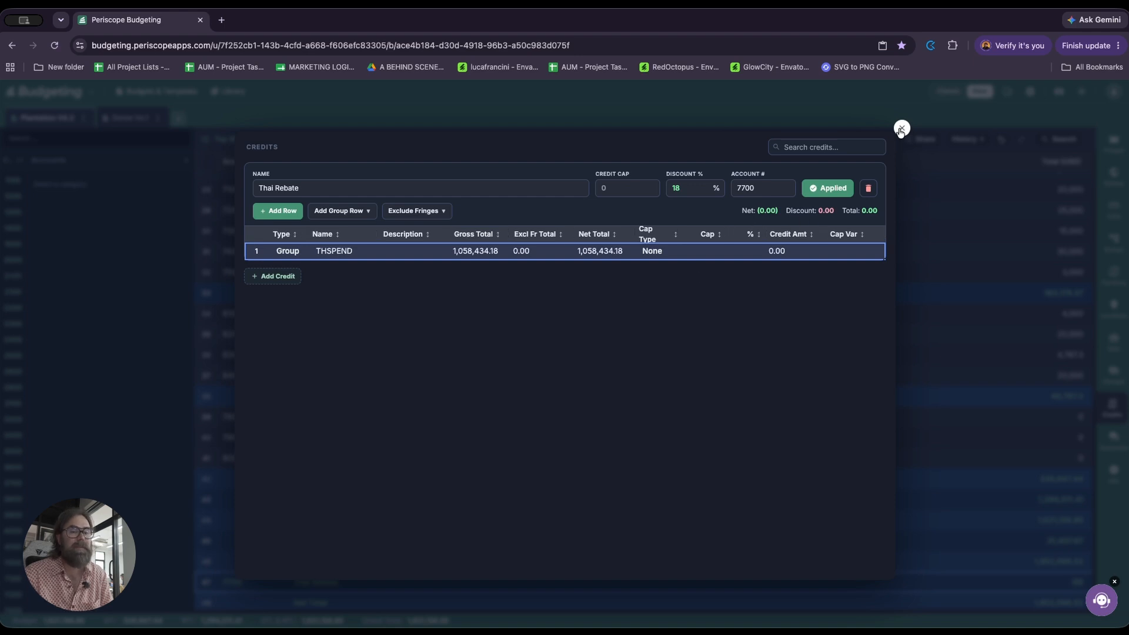
click(901, 129)
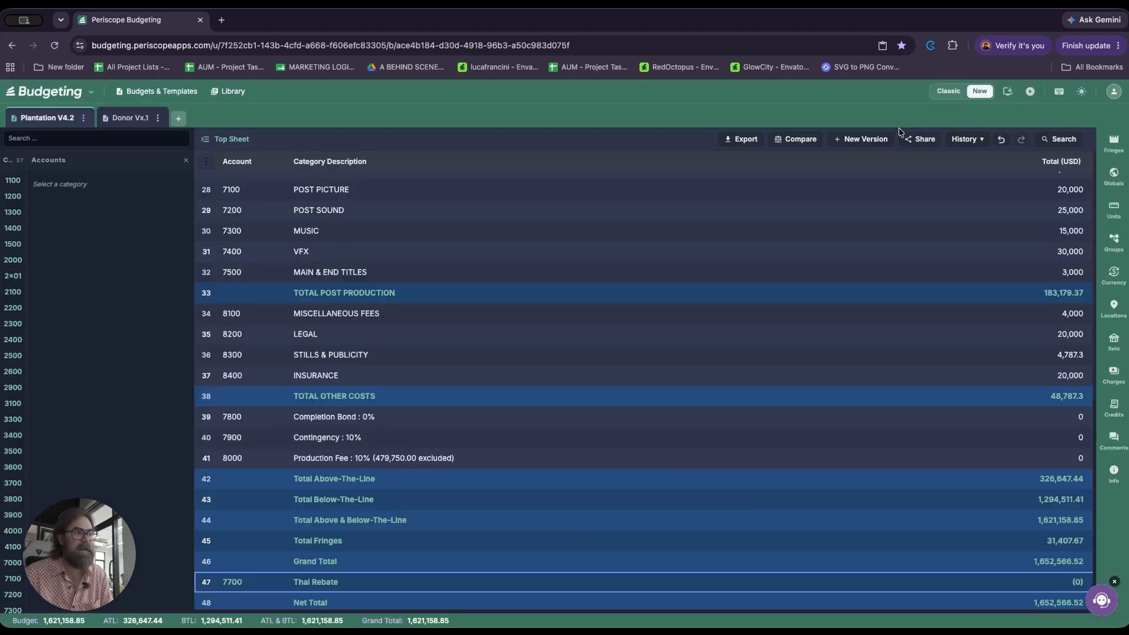
- Assign the THSPEND group to the whole 2200 ART DIRECTION & PROPS category on the Top Sheet
scroll(464, 332, up, 10)
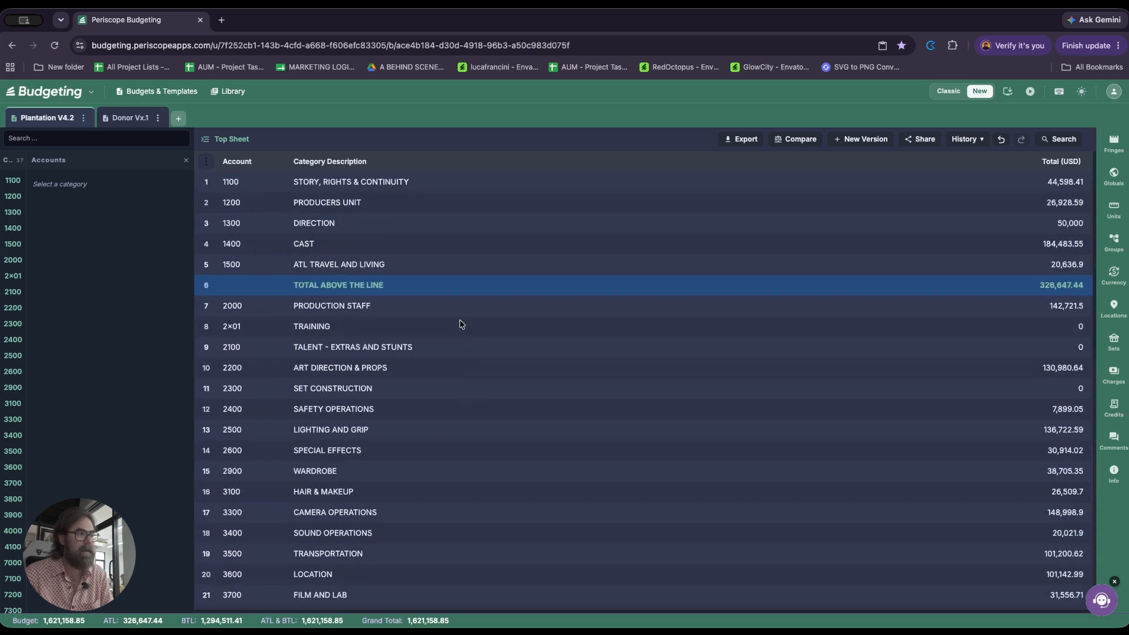
scroll(341, 377, down, 1)
click(344, 338)
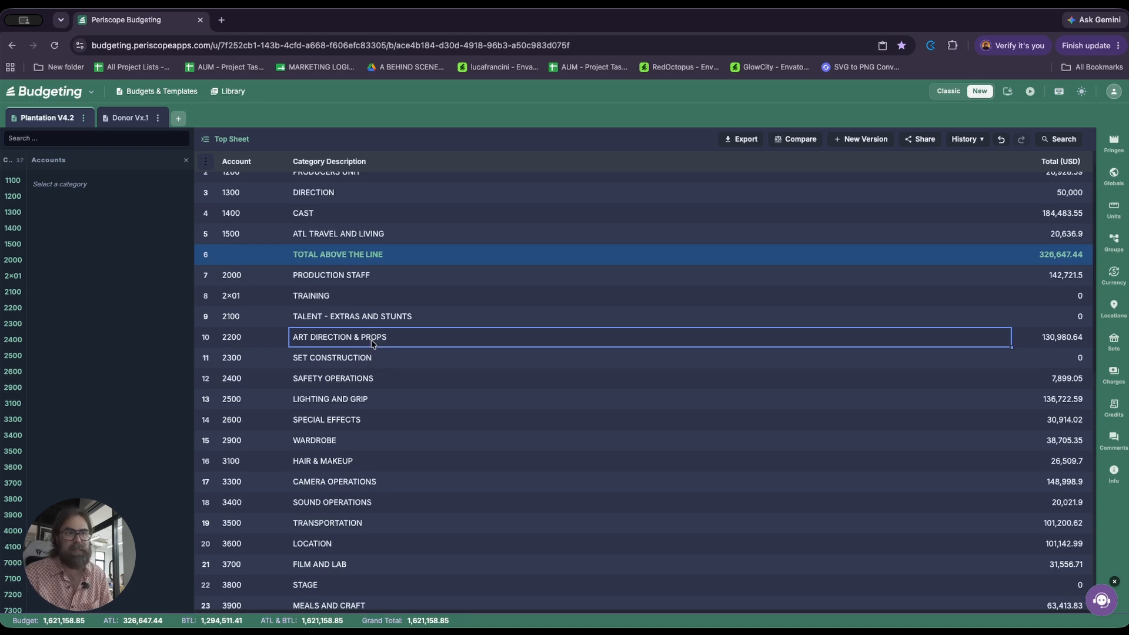
click(1114, 241)
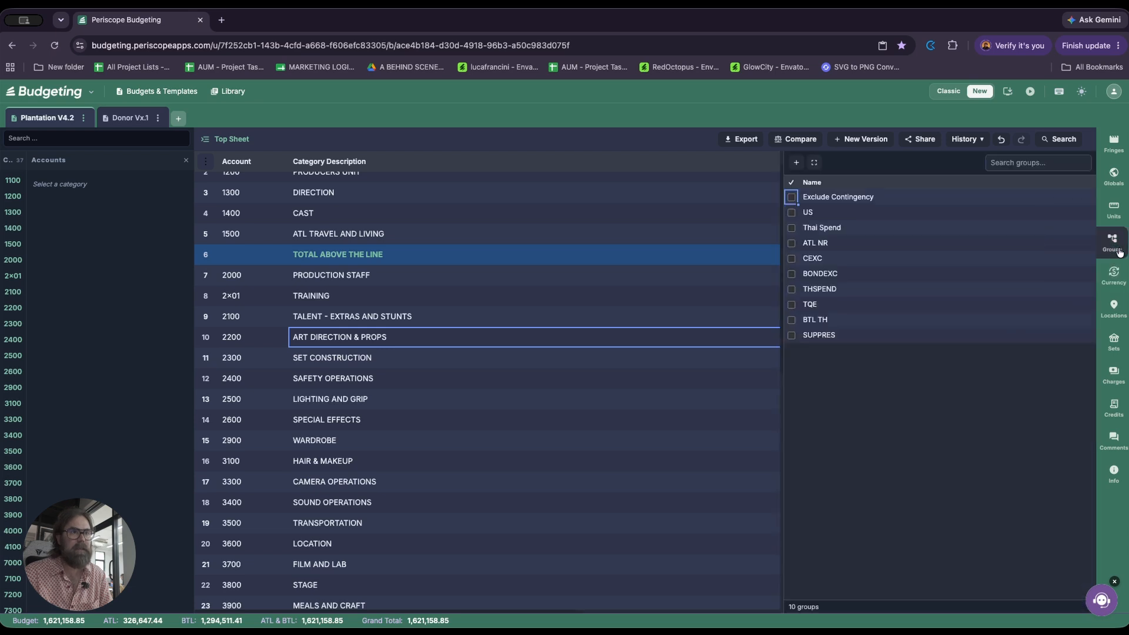
click(791, 291)
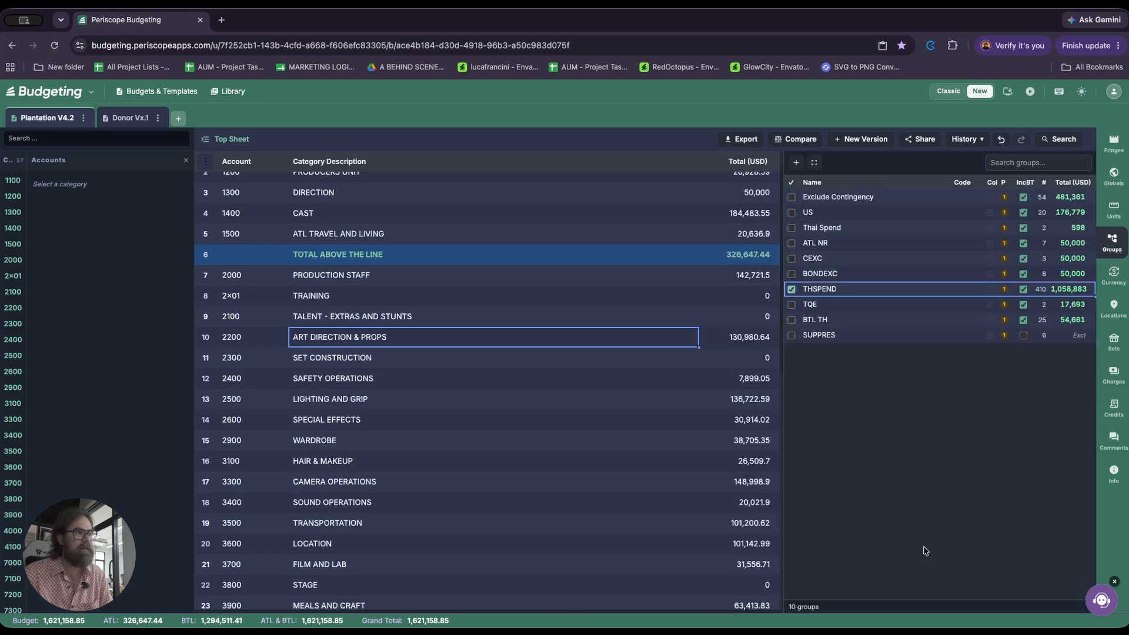
- Open account 2202 PRODUCTION DESIGNER and check the group assignment of each of its detail lines
double_click(355, 340)
key(Right)
key(Return)
key(Up)
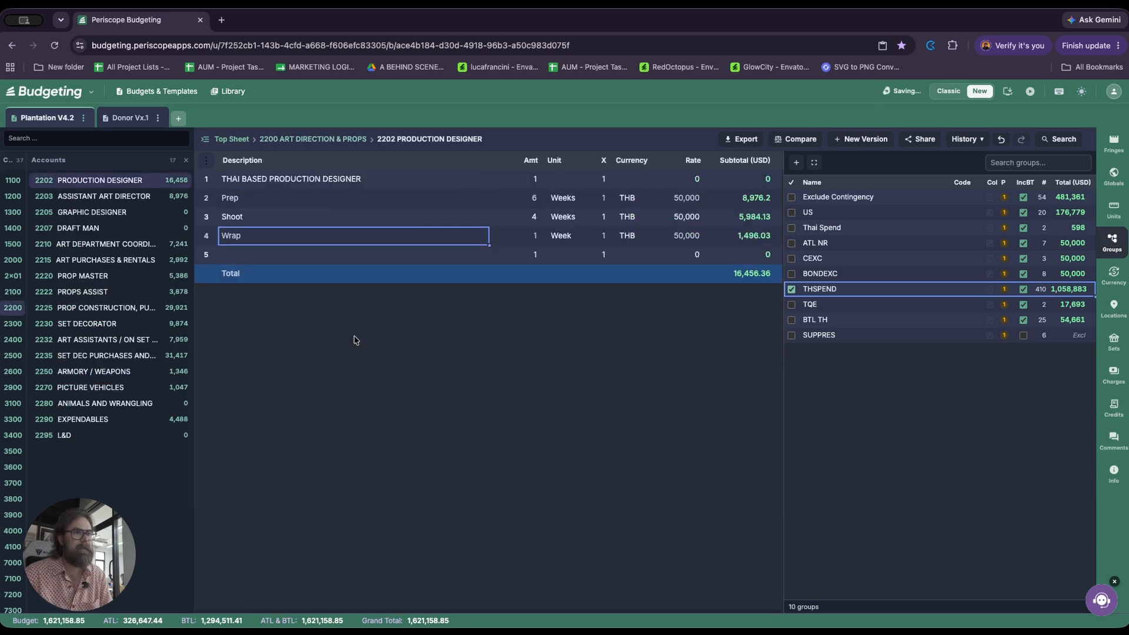
key(Up)
key(Up)
key(Down)
key(Down)
key(Down)
key(Up)
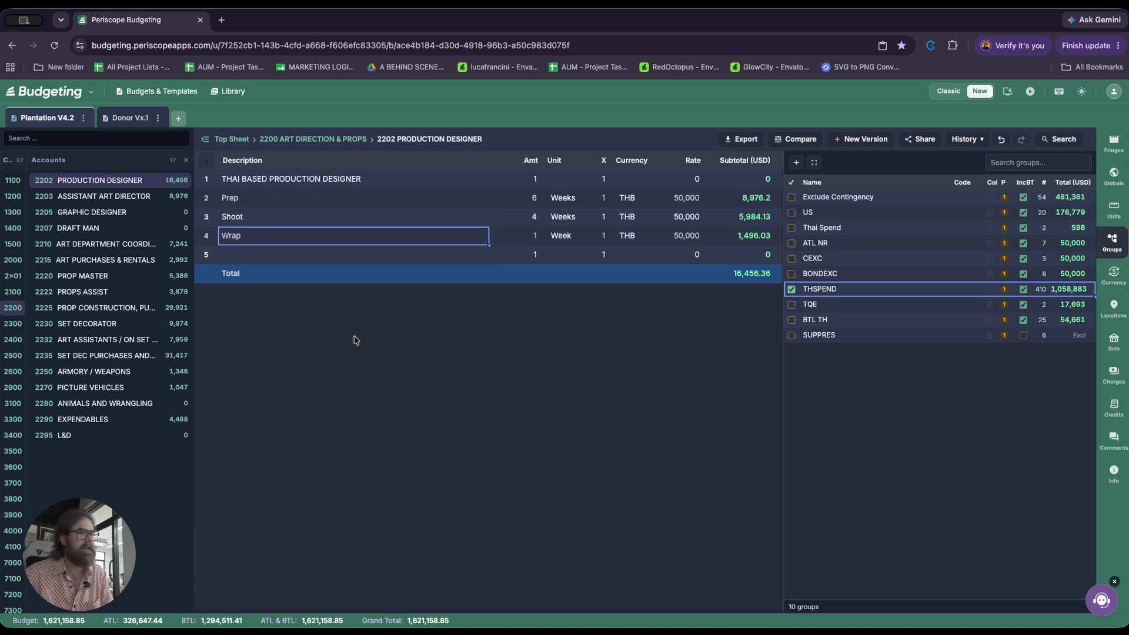
- Page through the accounts after 2202 in ART DIRECTION & PROPS to check their group assignments, and return to the account list
key(Page_Down)
key(Down)
key(Page_Down)
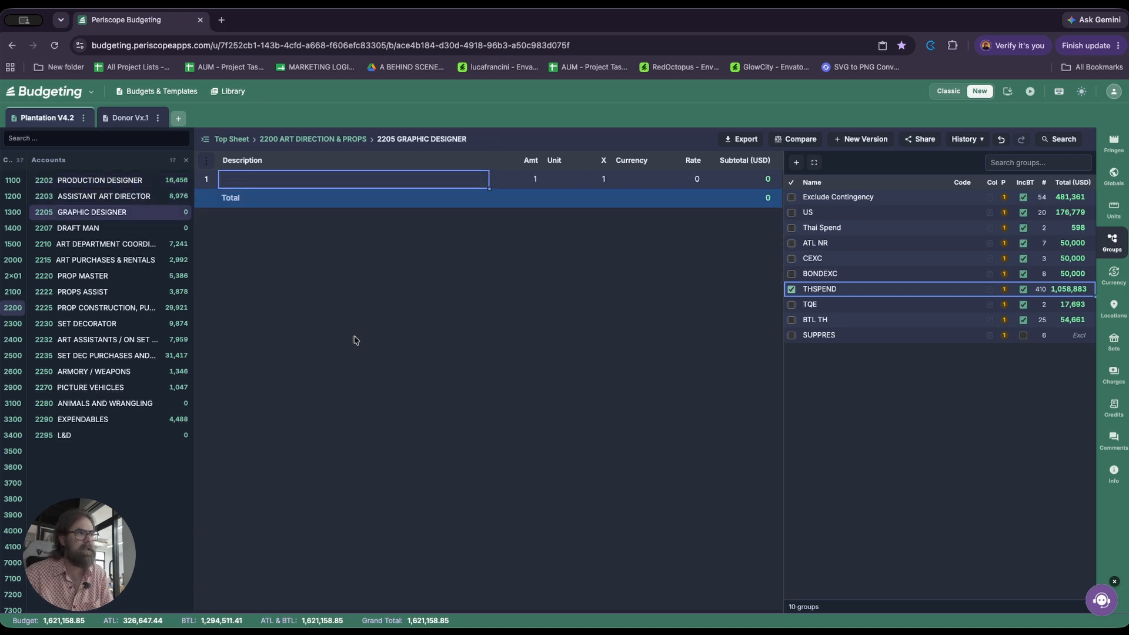
key(Page_Down)
key(Page_Down)
key(Page_Down)
key(Page_Down)
key(Down)
key(Down)
key(Down)
key(Up)
key(Up)
key(Escape)
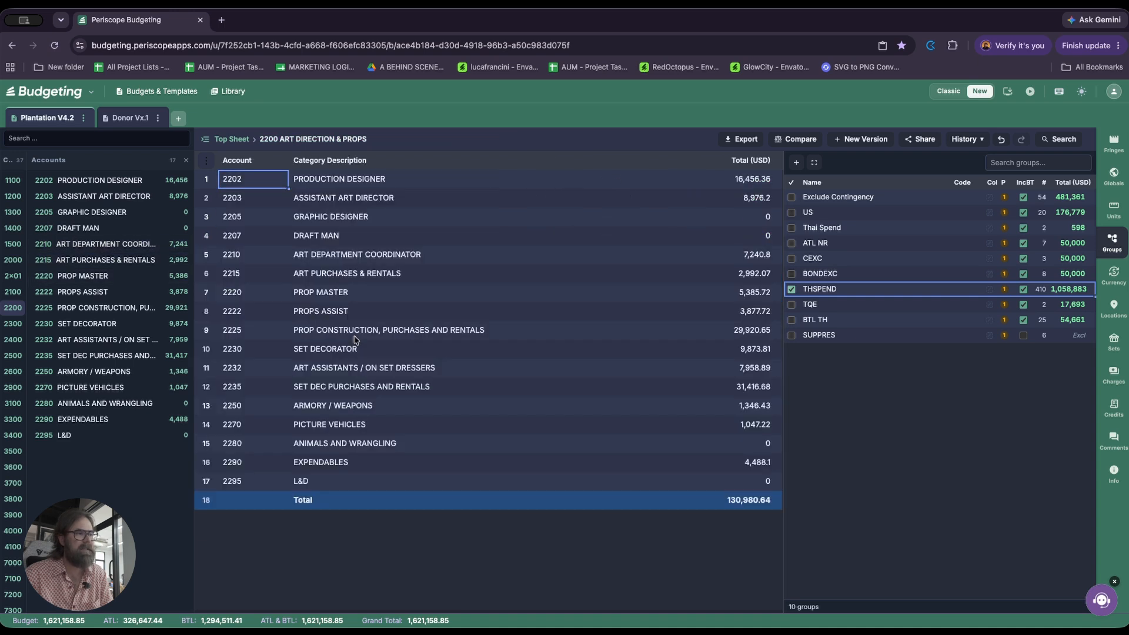
- Go back to the Top Sheet, open 2500 LIGHTING AND GRIP and move down to 2504 GAFFER
key(Escape)
key(Down)
key(Right)
key(Down)
key(Down)
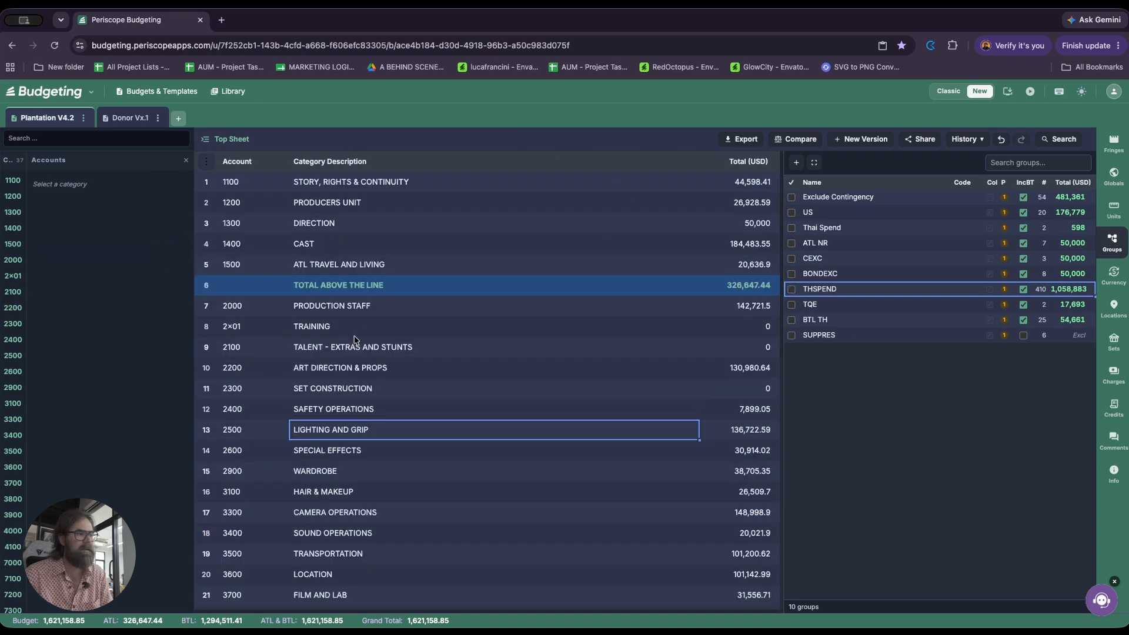
key(Return)
key(Down)
key(Down)
key(Down)
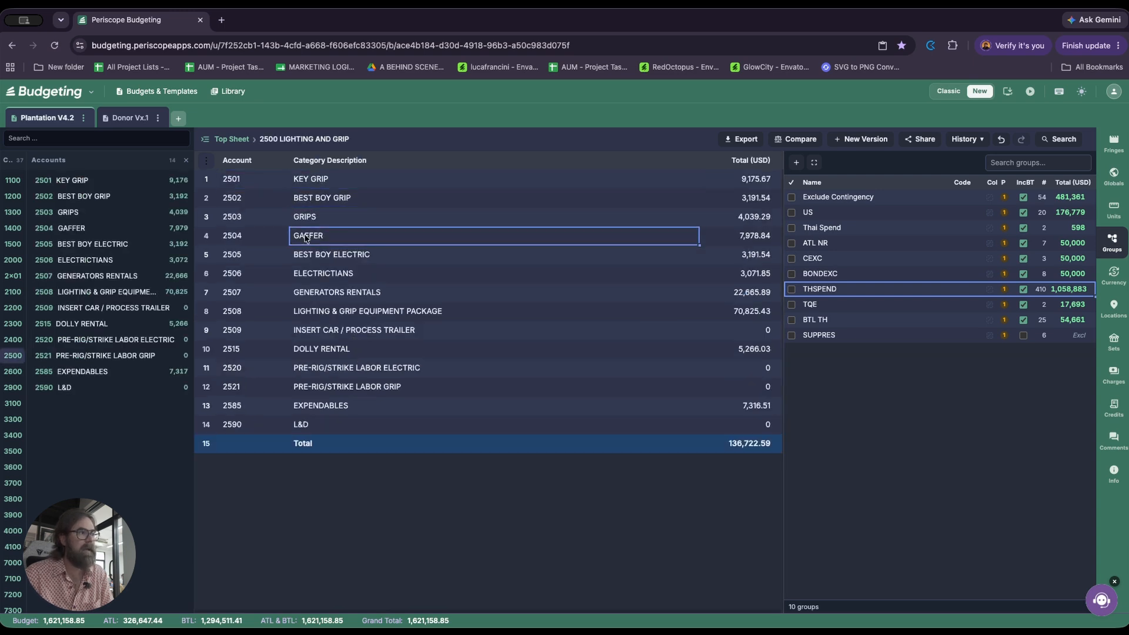
- Open account 2503 GRIPS, check the group assignments of its detail lines, and return to the LIGHTING AND GRIP accounts
click(306, 224)
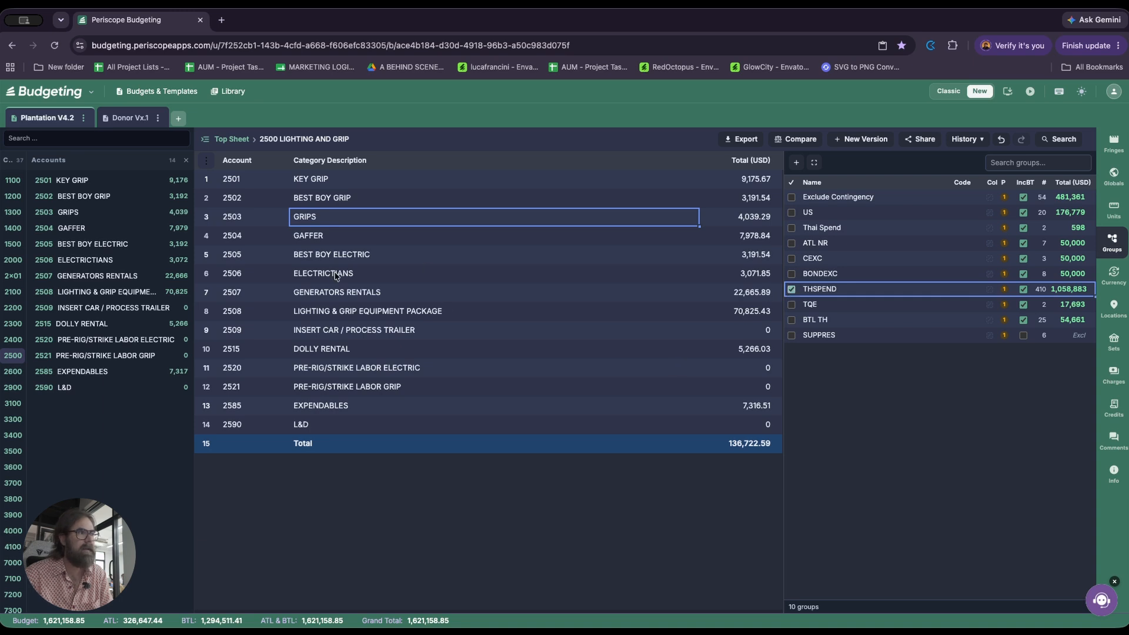
key(Return)
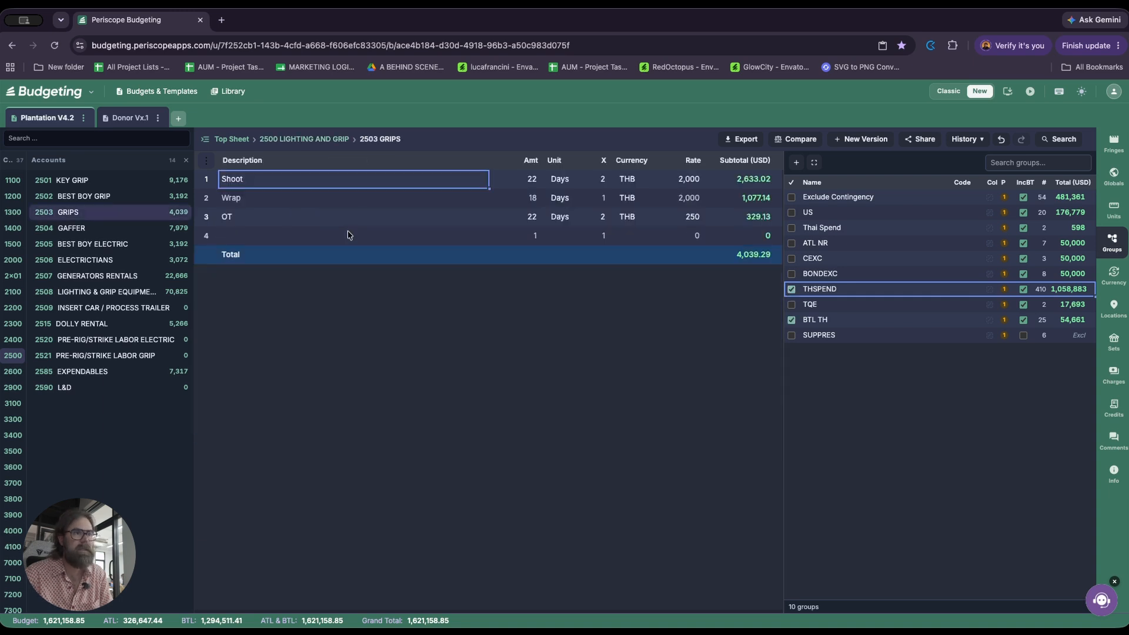
key(Down)
key(Down)
key(Up)
key(Up)
key(Escape)
key(Right)
key(Down)
key(Down)
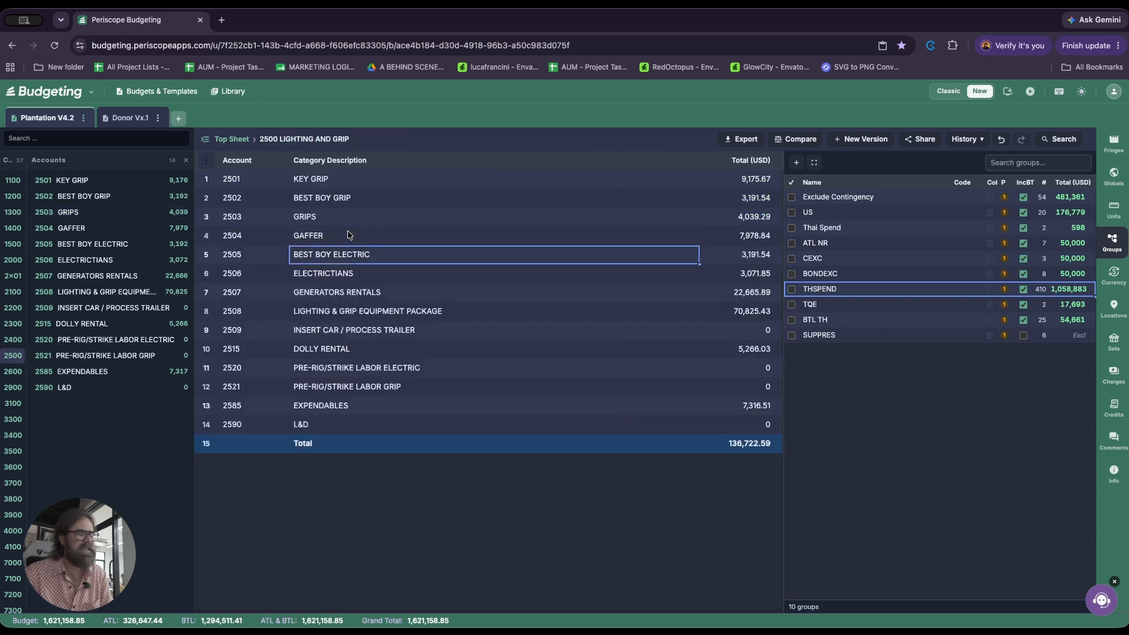
- Return to the Top Sheet, move down to 3100 HAIR & MAKEUP and open it to check its group assignments
key(Escape)
key(Down)
key(Up)
key(Down)
key(Down)
key(Down)
key(Down)
key(Down)
key(Down)
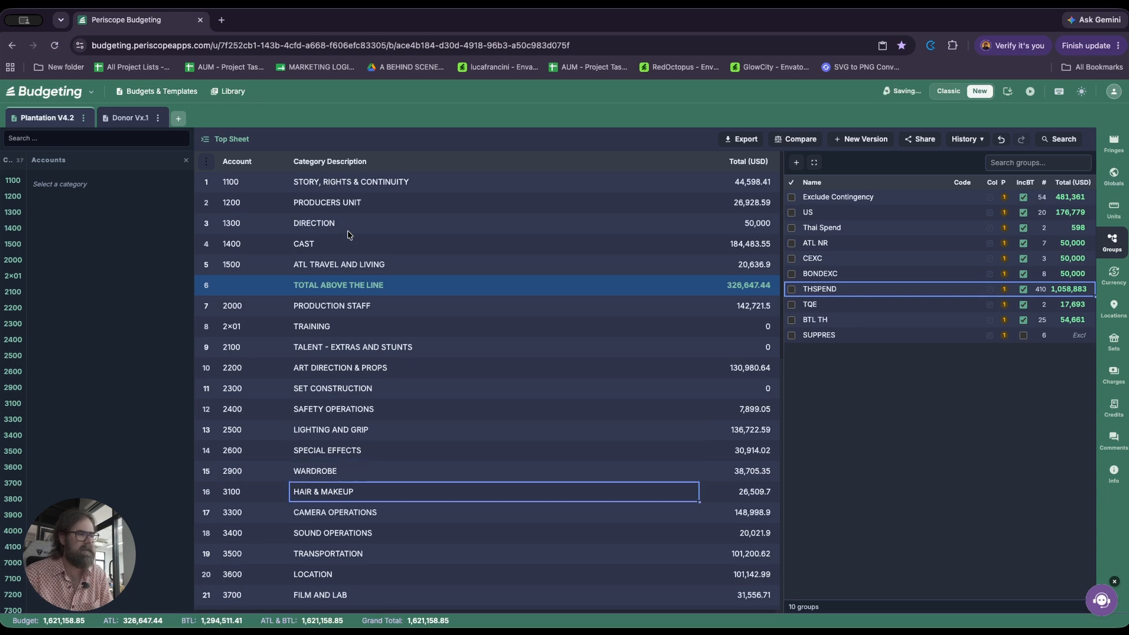
key(Return)
key(Right)
key(Down)
key(Up)
key(Escape)
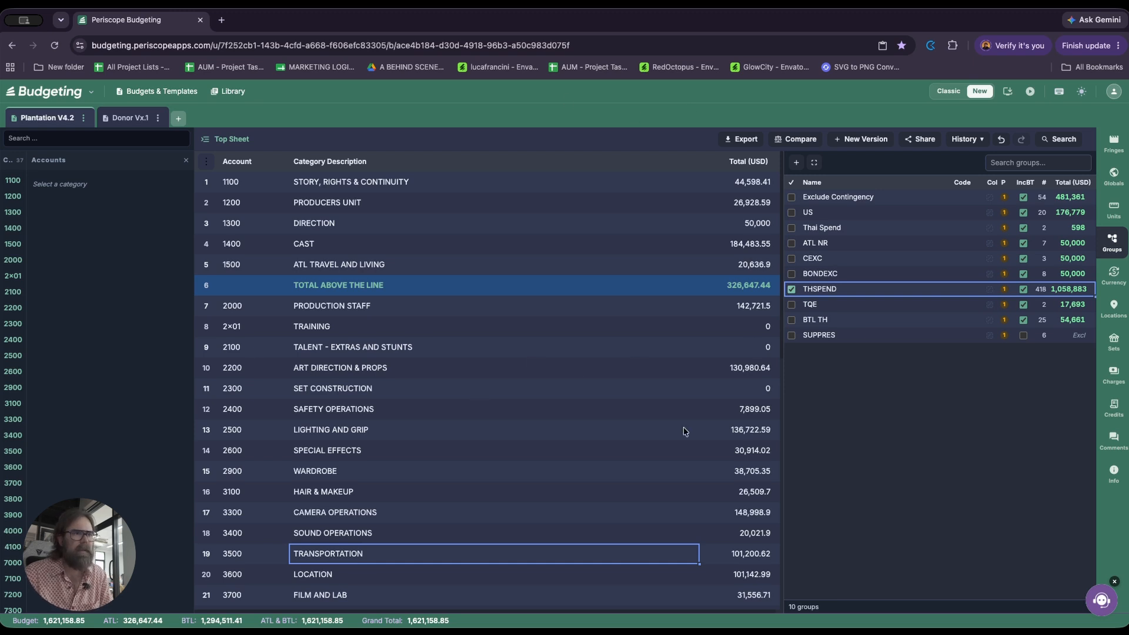
- Select the total of 2500 LIGHTING AND GRIP on the Top Sheet
scroll(580, 433, down, 1)
click(580, 432)
key(Right)
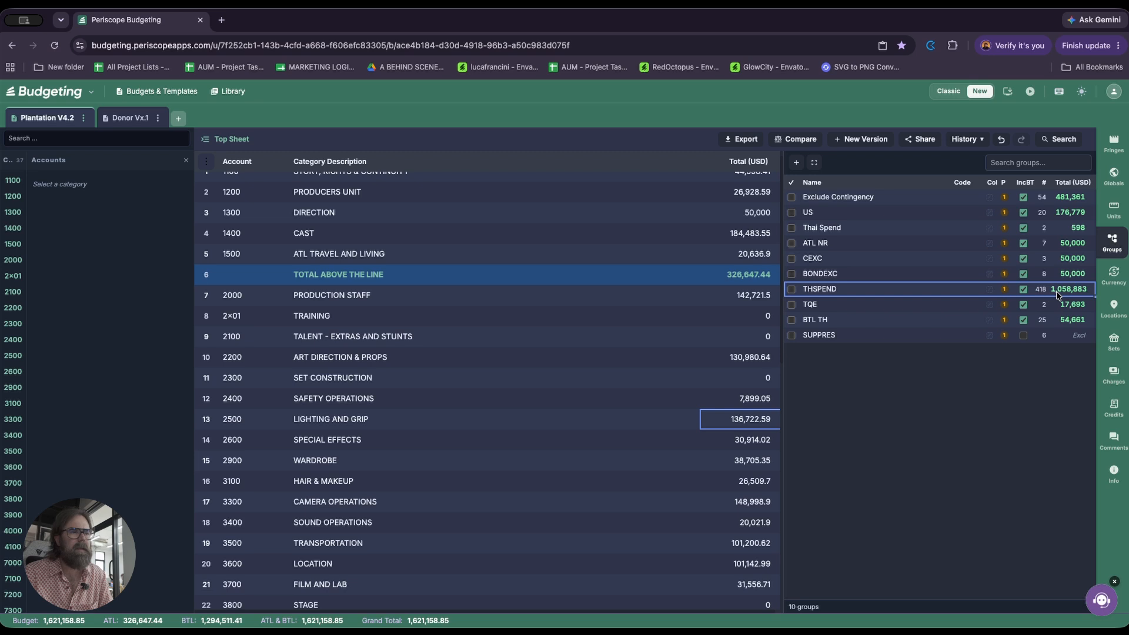
- Open the Thai Rebate credit from the Top Sheet, set the THSPEND row's percentage to 18, and close the credits
scroll(558, 390, down, 3)
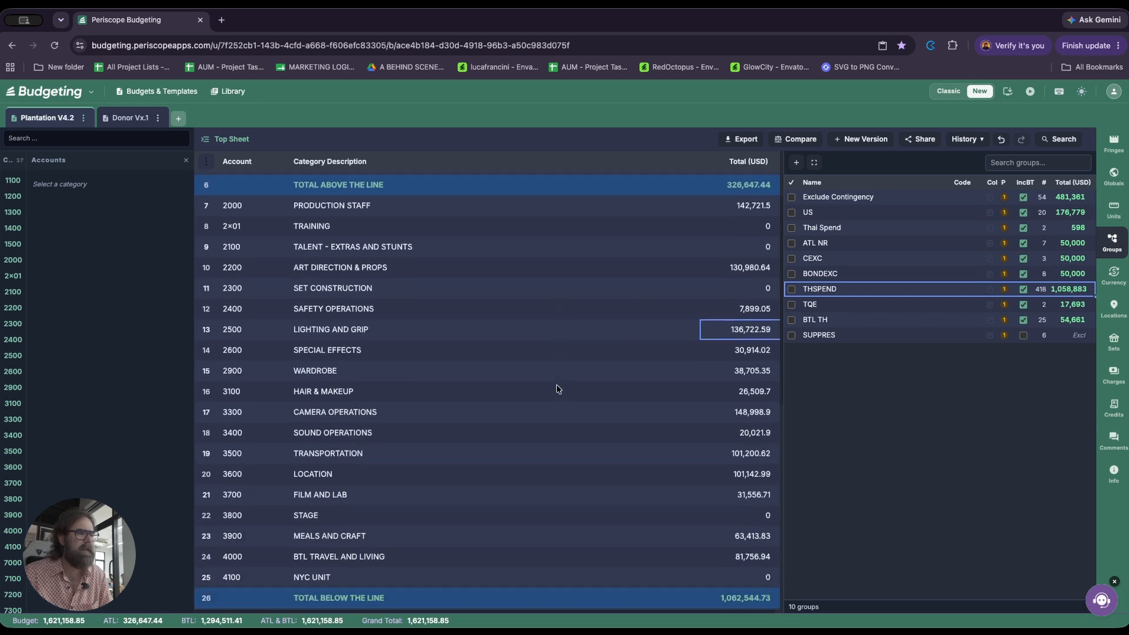
scroll(558, 390, down, 10)
double_click(321, 584)
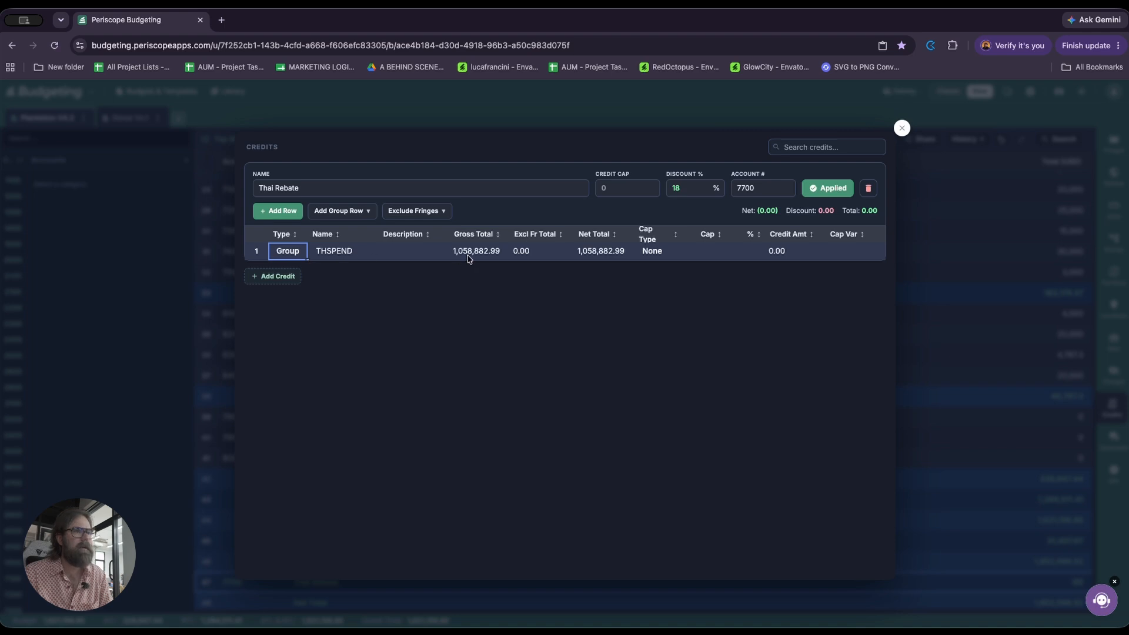
click(746, 254)
text(18)
key(Return)
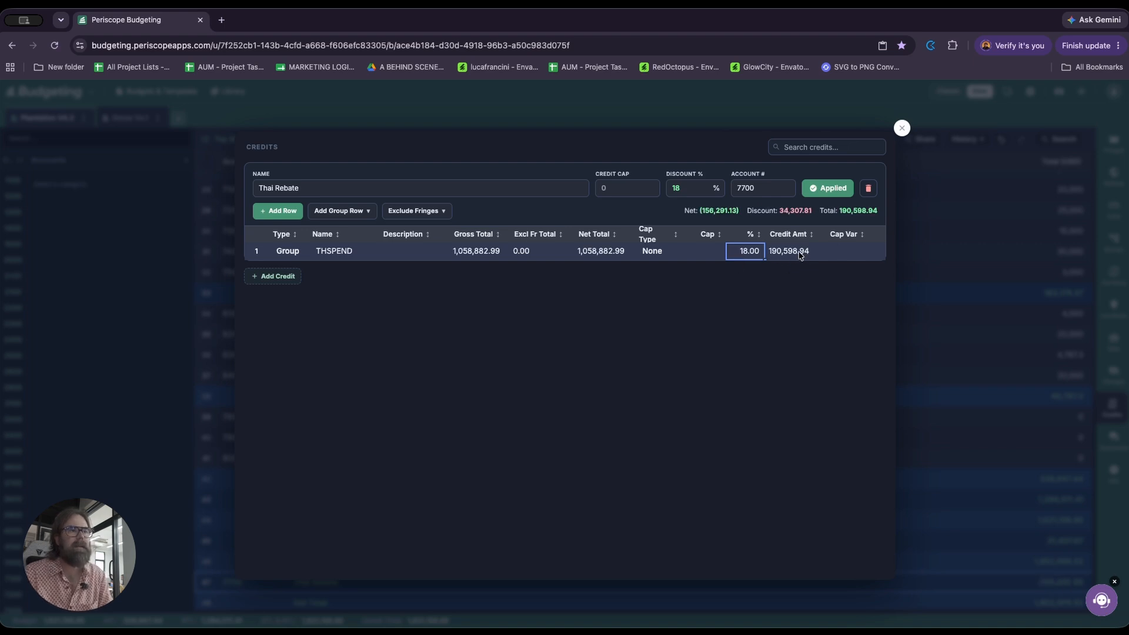
click(947, 297)
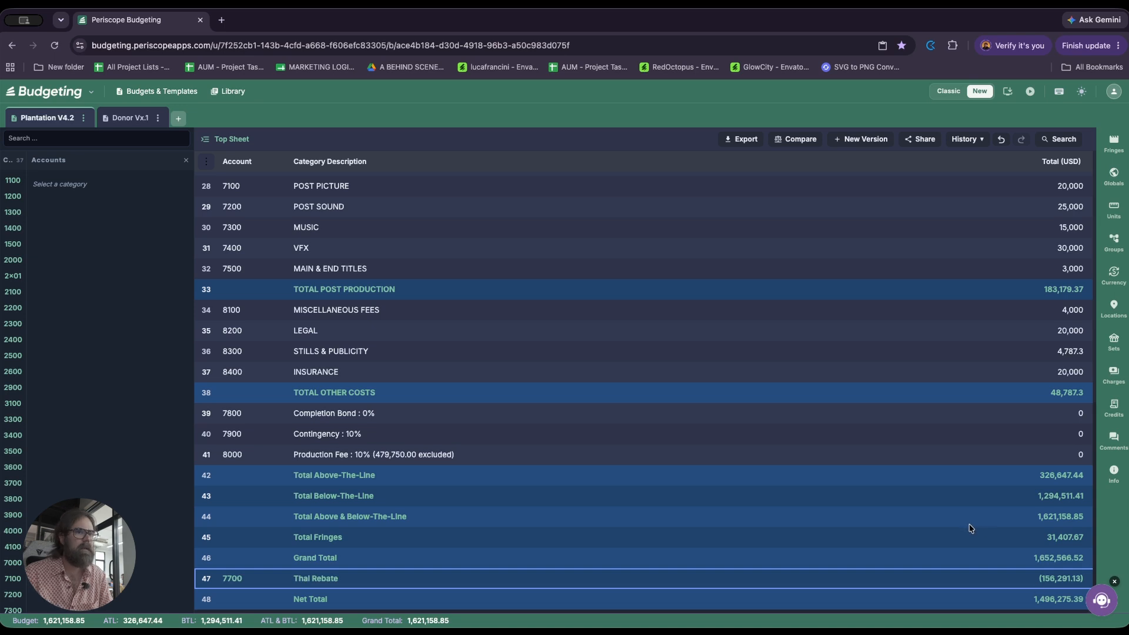
- Go back up to the Top Sheet's production categories and display the budget's groups
scroll(967, 529, up, 3)
scroll(965, 529, up, 15)
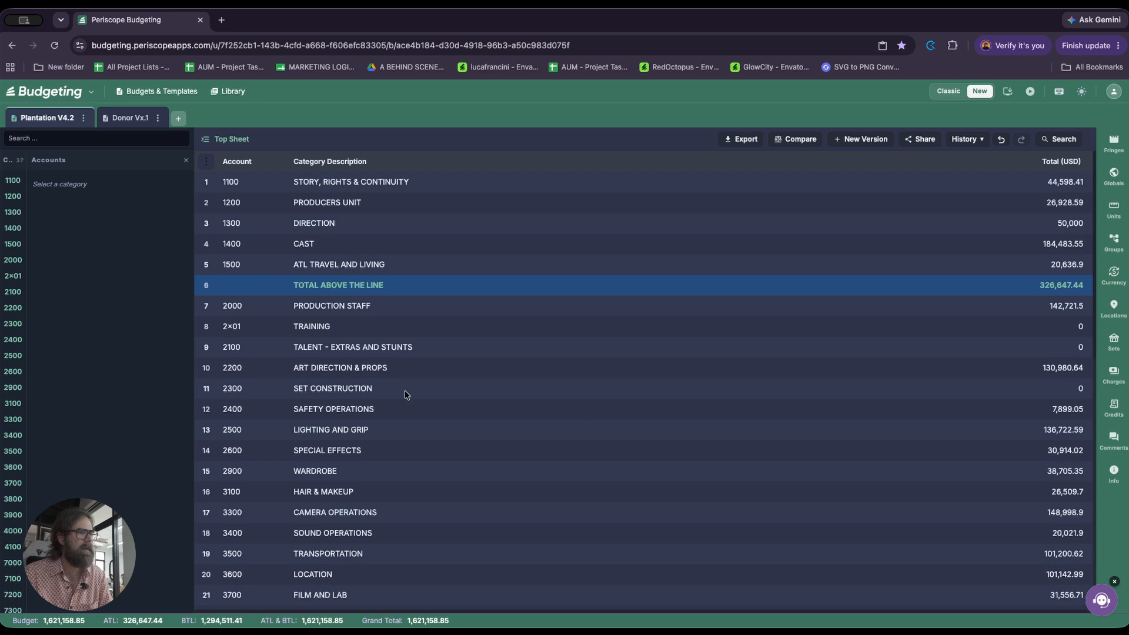
scroll(353, 441, down, 2)
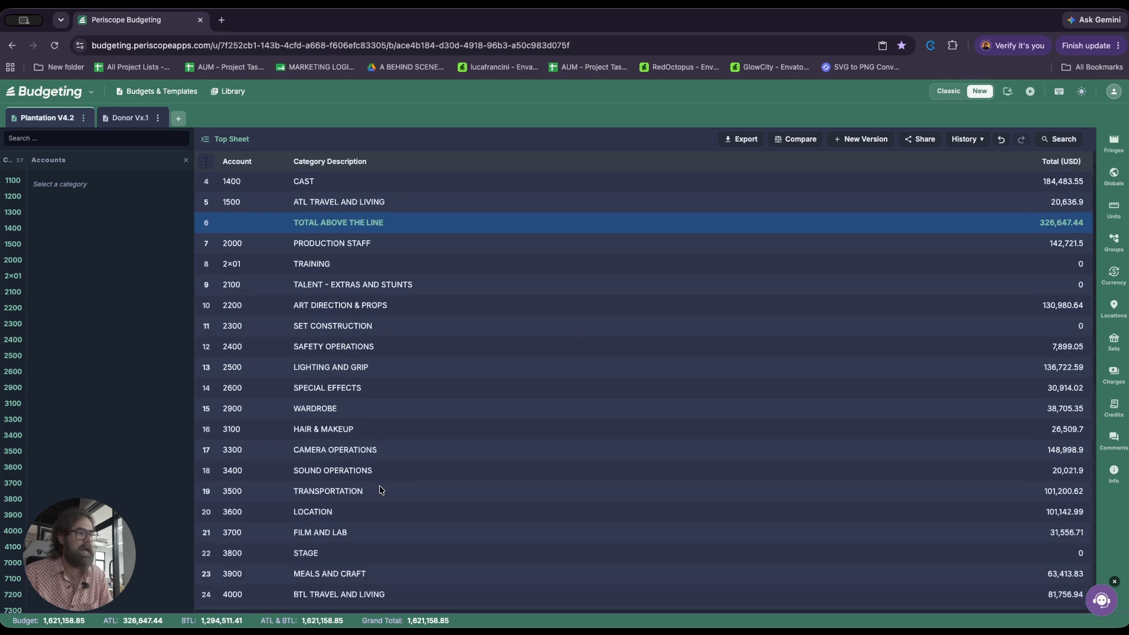
scroll(379, 484, down, 2)
scroll(370, 485, up, 2)
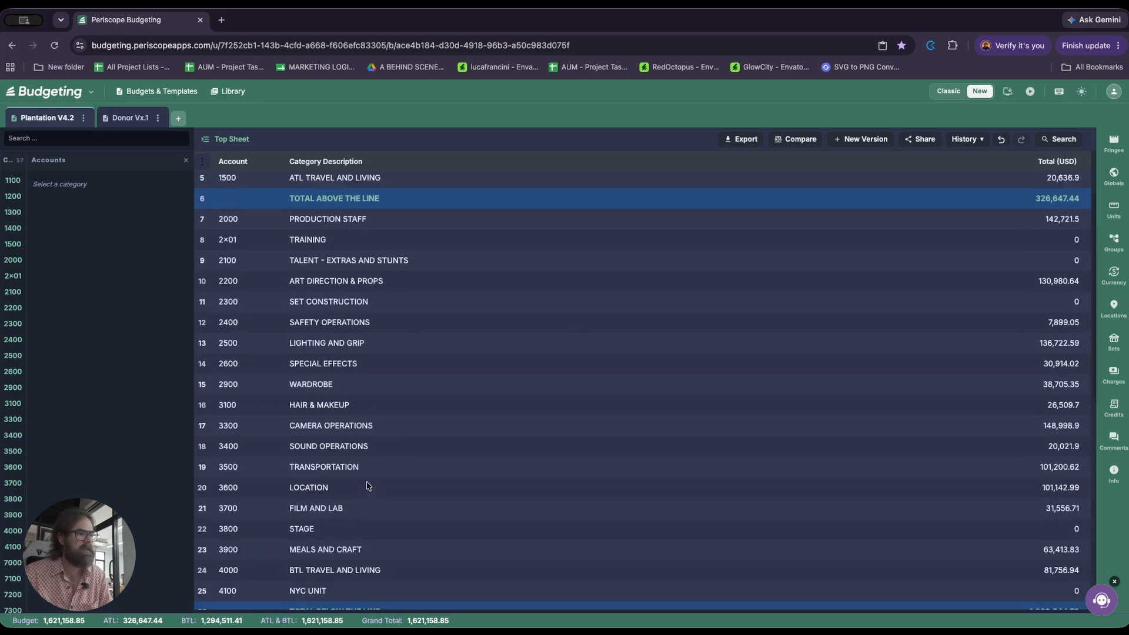
scroll(367, 485, left, 1)
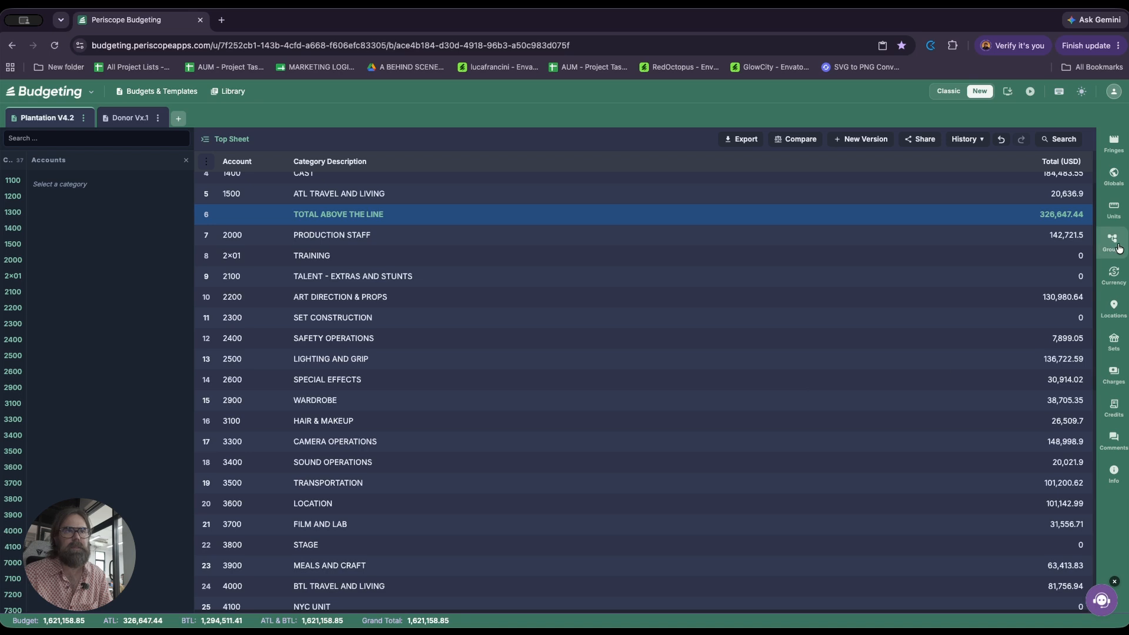
click(1098, 248)
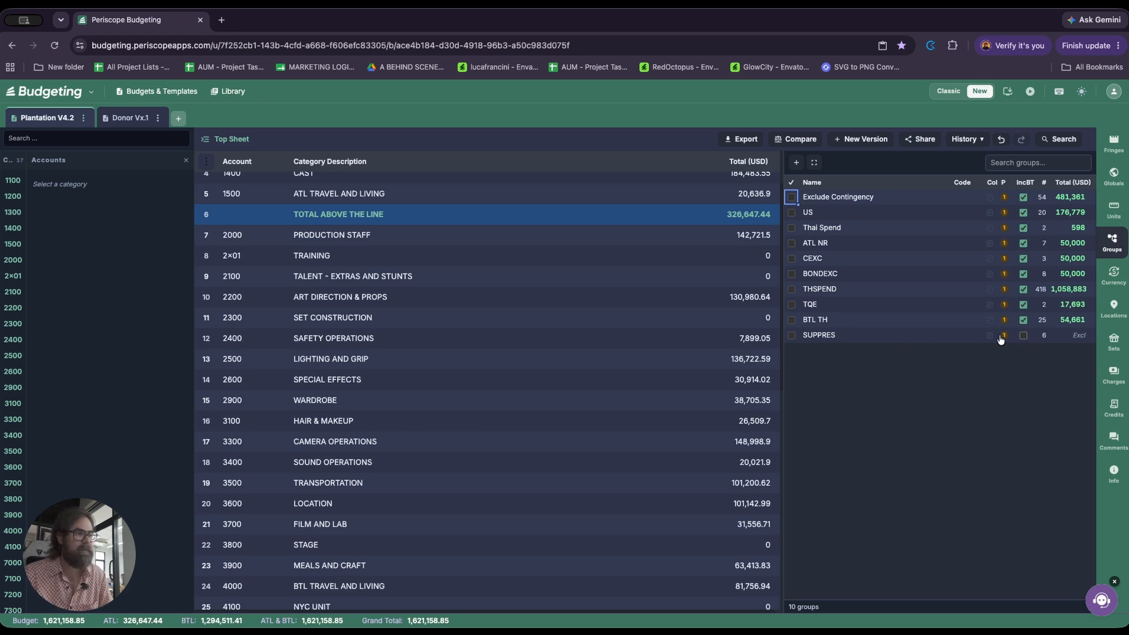
- Open category 3300 CAMERA OPERATIONS from the Top Sheet
click(461, 422)
key(Down)
key(Down)
key(Down)
key(Down)
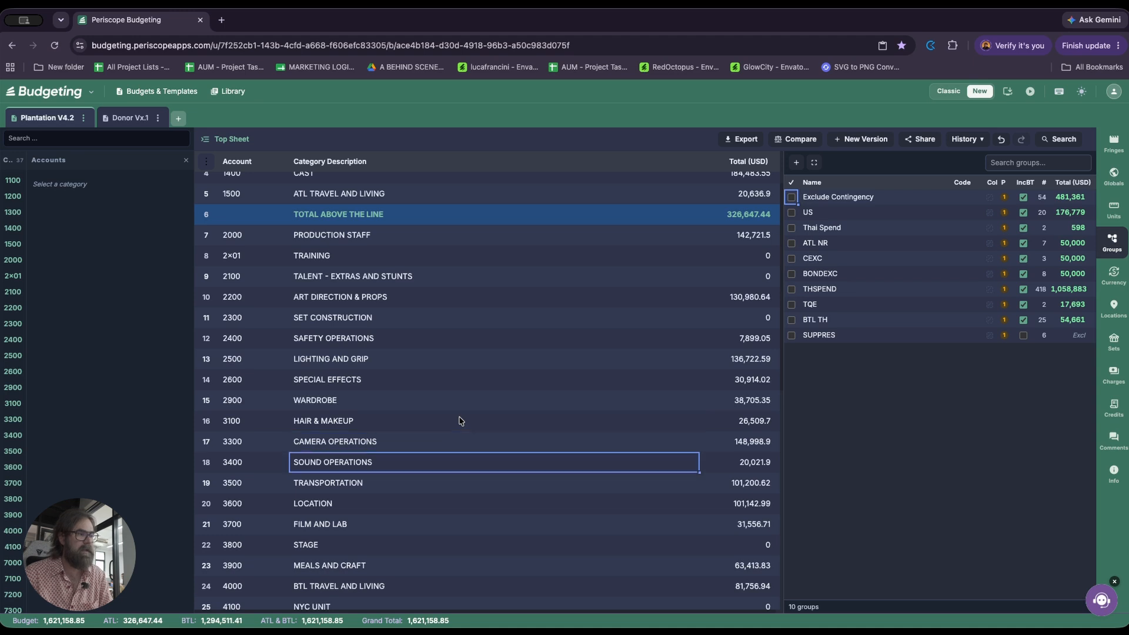
key(Up)
key(Up)
key(Up)
key(Up)
key(Up)
key(Up)
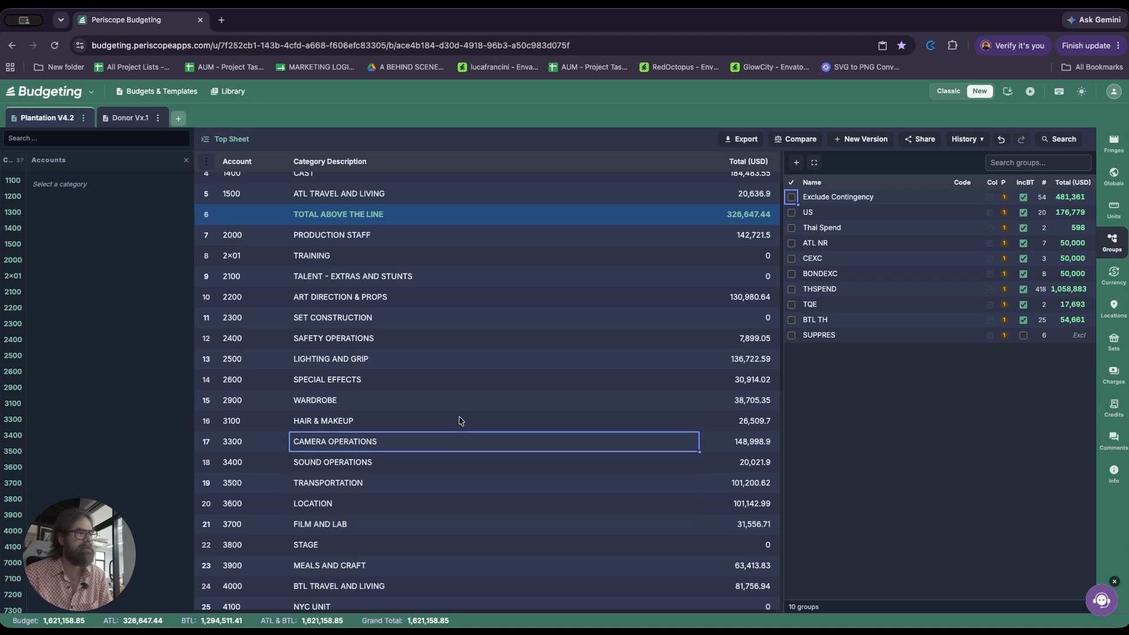
key(Down)
key(Down)
key(Down)
key(Return)
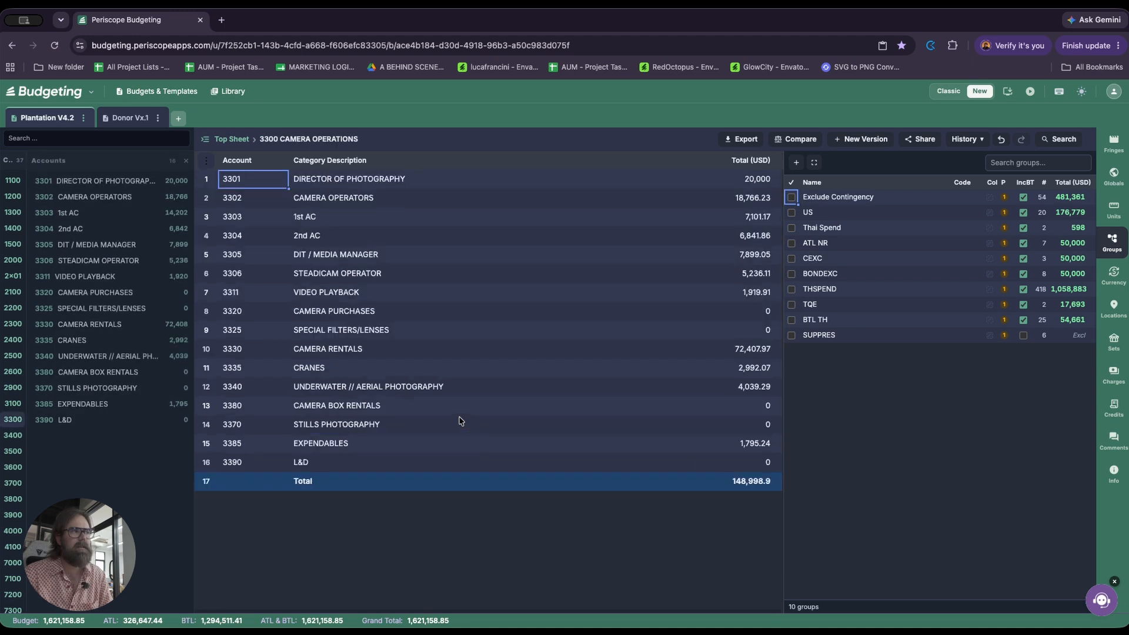
- Open account 3302 CAMERA OPERATORS and assign lines 6 to 9, covering the B Cam crew, to the SUPPRES group
key(Down)
key(Down)
key(Up)
key(Return)
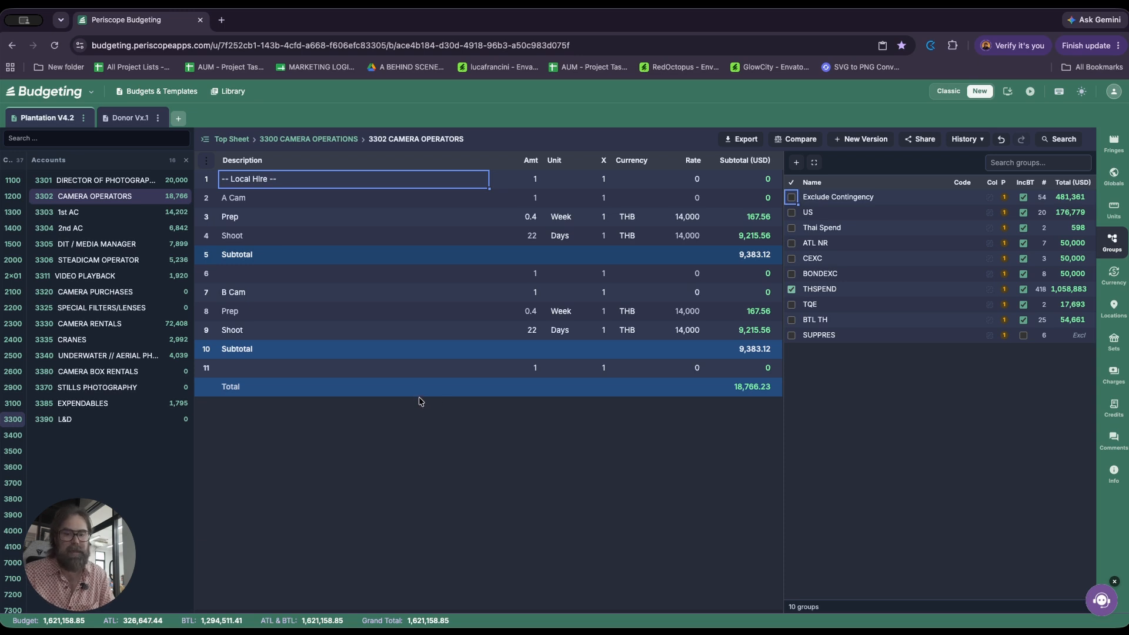
drag(233, 275, 244, 330)
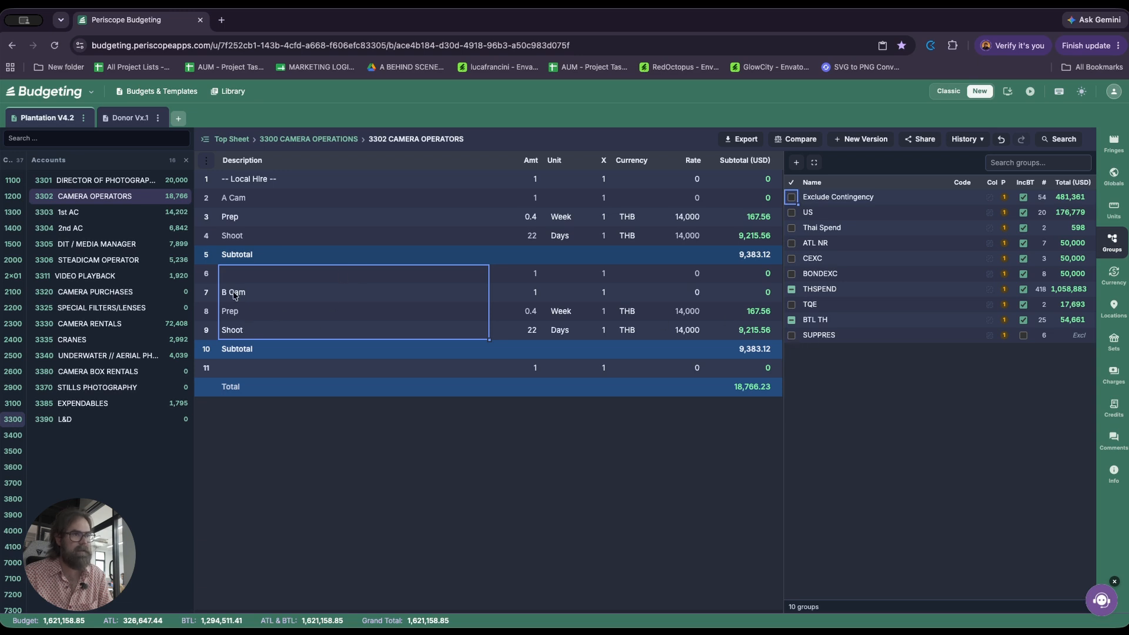
click(791, 335)
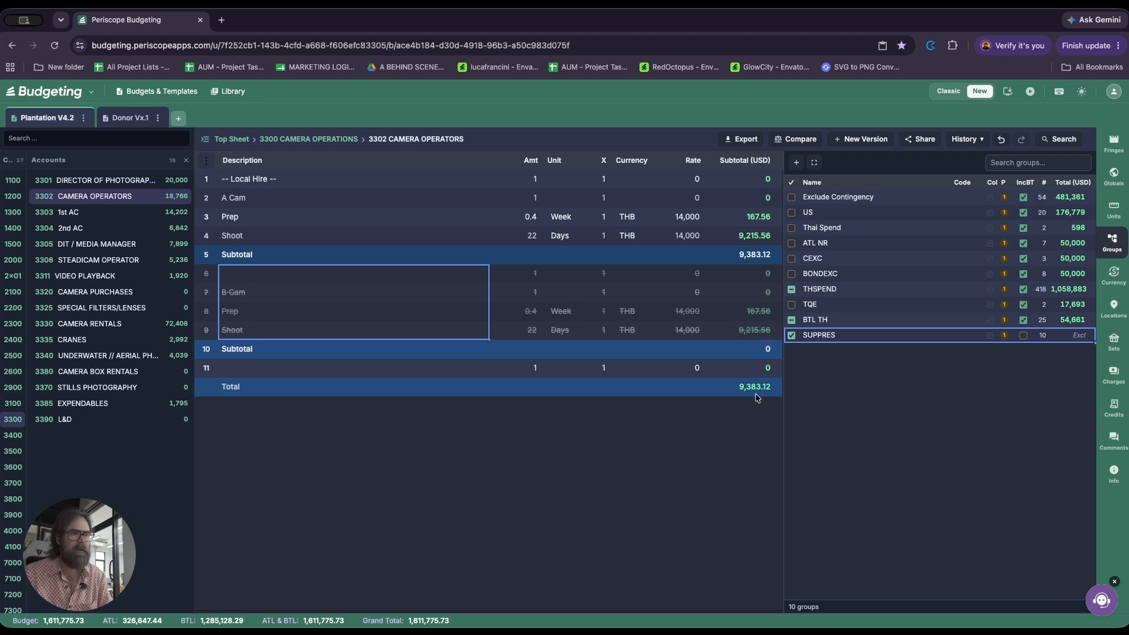
click(792, 336)
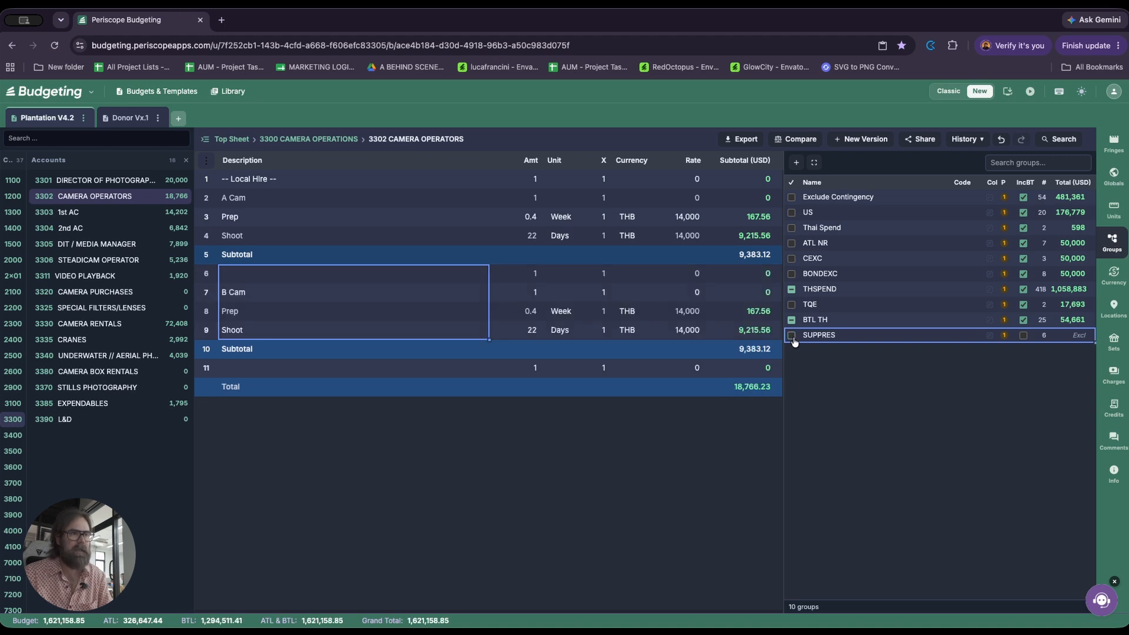
click(792, 336)
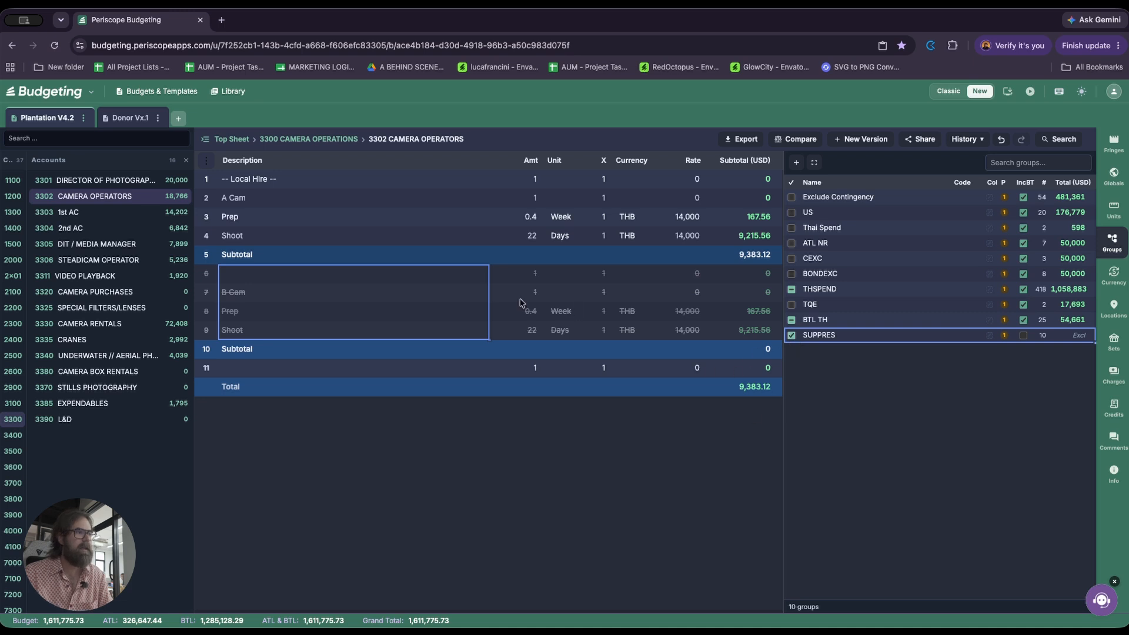
- Return to CAMERA OPERATIONS and open account 3303 1st AC to check its B Cam lines
click(416, 281)
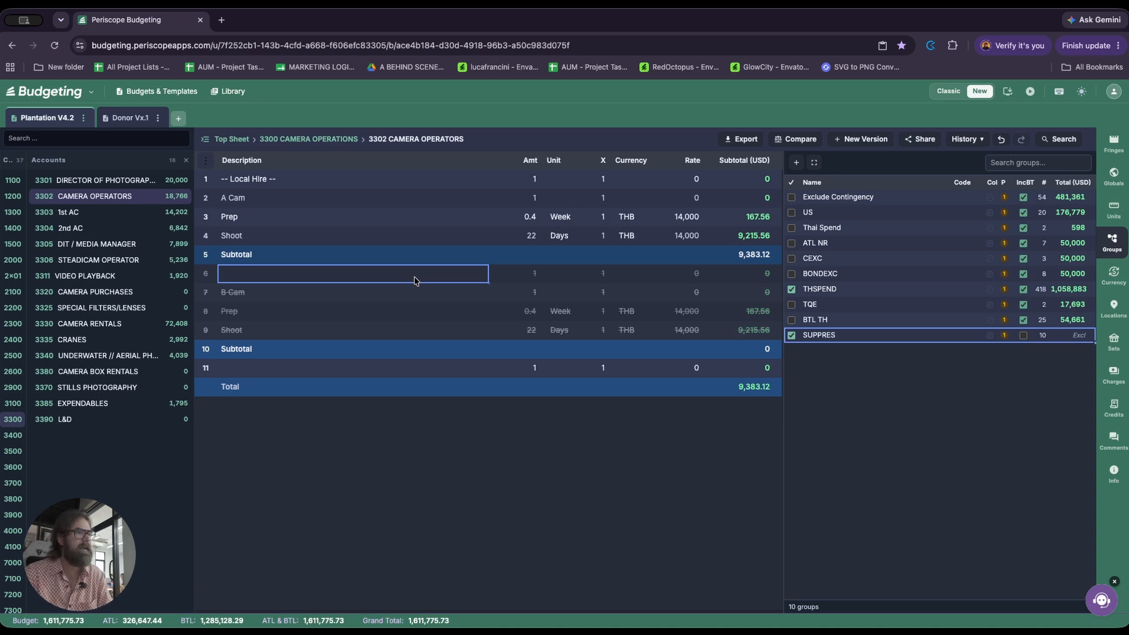
key(Escape)
key(Down)
key(Right)
key(Return)
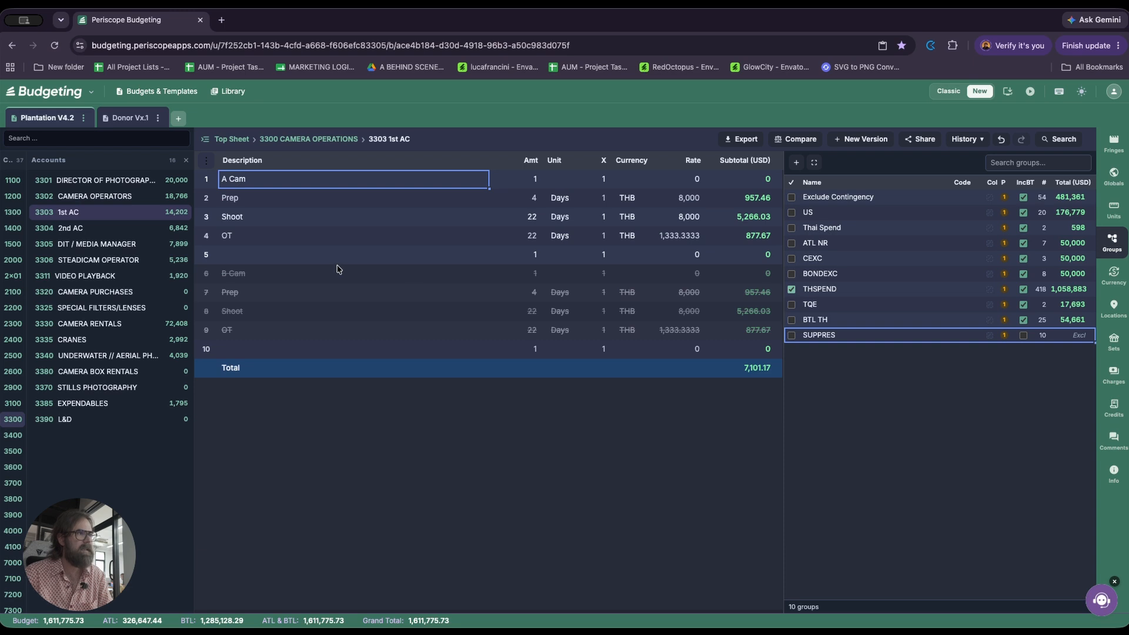
- Open account 3304 2nd AC and assign the B Cam 2nd AC, Prep, Shoot and OT lines to the SUPPRES group
key(Escape)
key(Down)
key(Return)
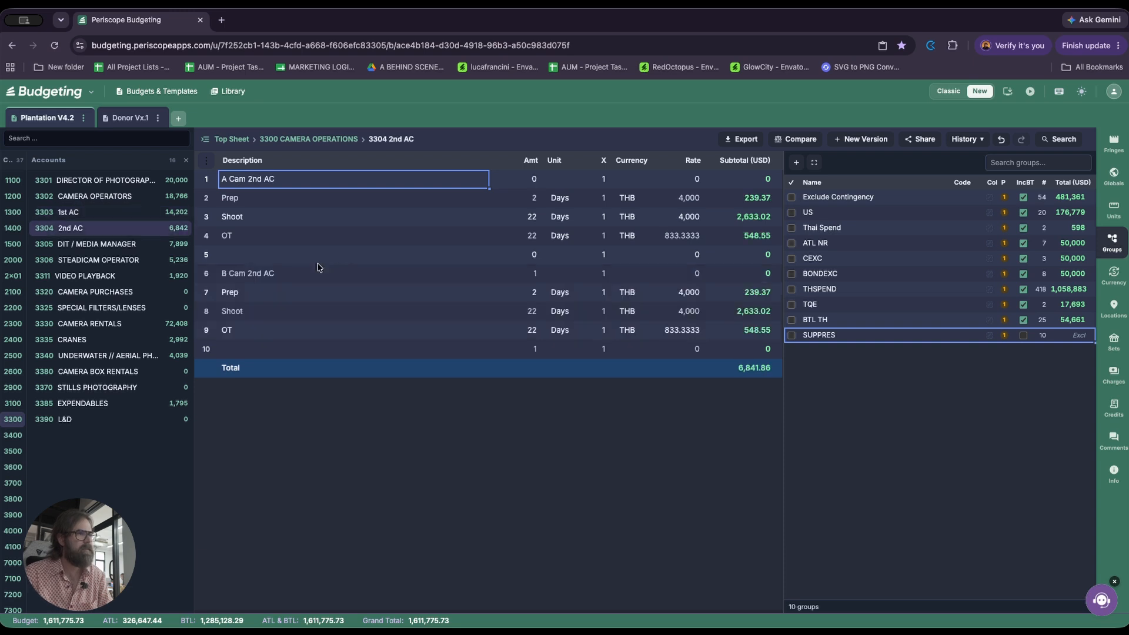
drag(287, 271, 377, 331)
click(792, 335)
click(499, 255)
- Open account 3330 CAMERA RENTALS and assign the B Cam Package w/ Accessories line to the SUPPRES group
key(Escape)
key(Down)
key(Down)
key(Down)
key(Right)
key(Down)
key(Down)
key(Down)
key(Down)
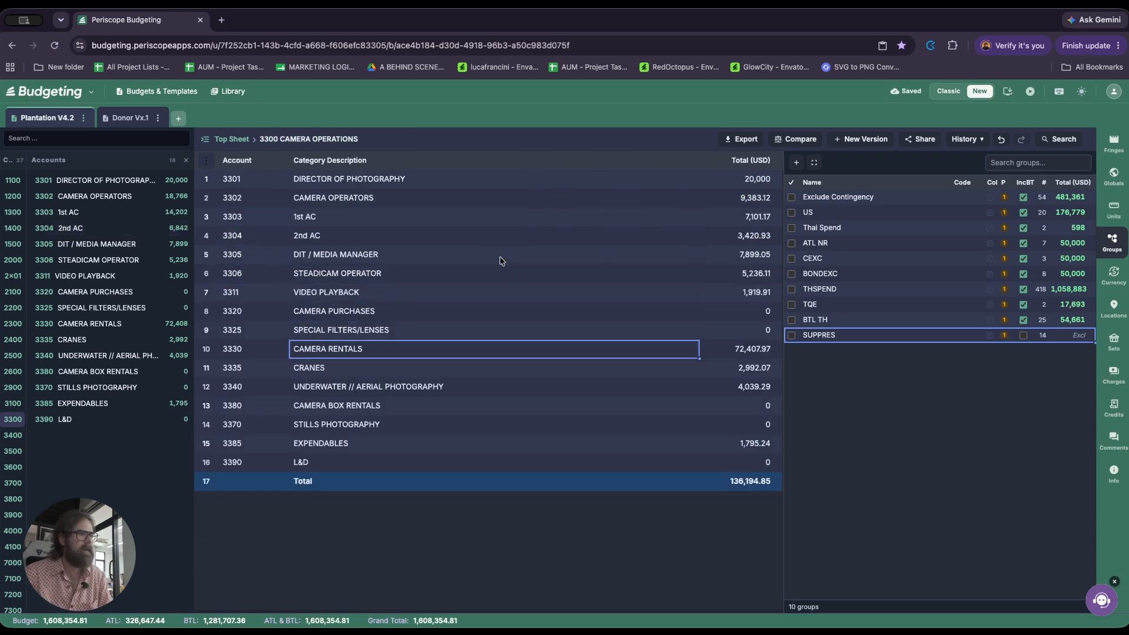
key(Return)
key(Down)
click(792, 335)
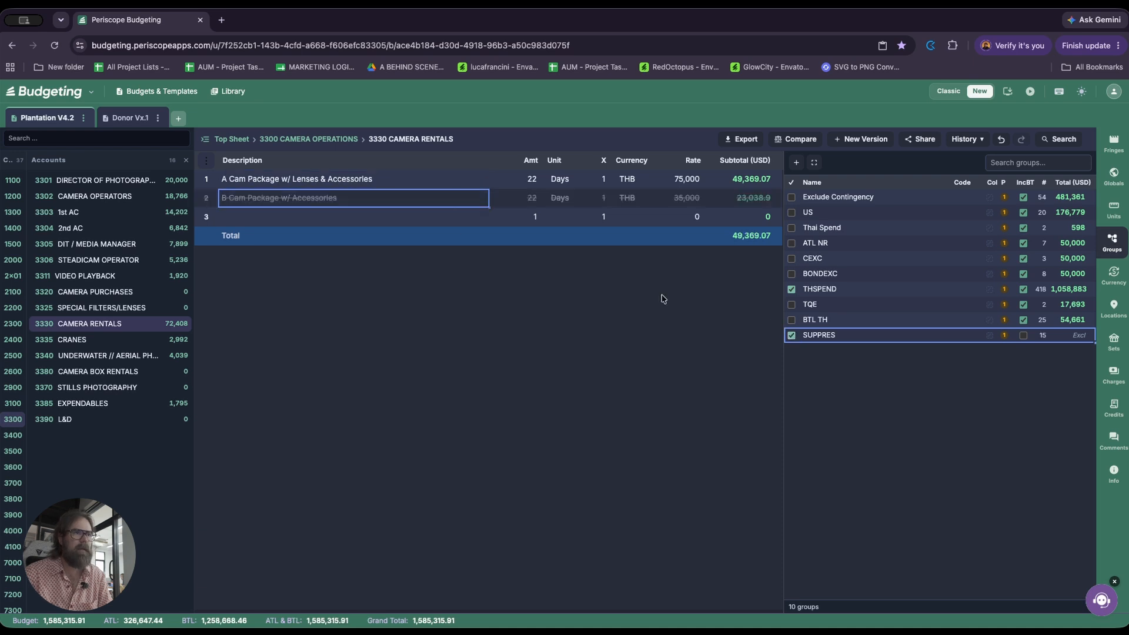
- Return to the Top Sheet and review the category and budget totals
key(Escape)
key(Escape)
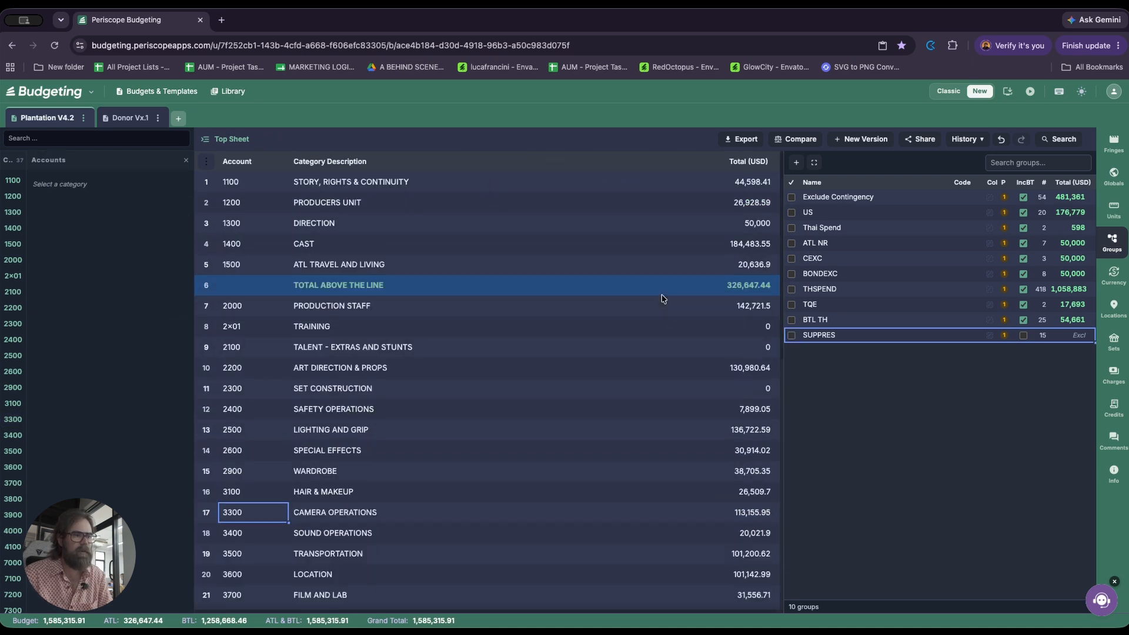
scroll(663, 299, down, 10)
scroll(710, 403, up, 10)
scroll(709, 398, right, 1)
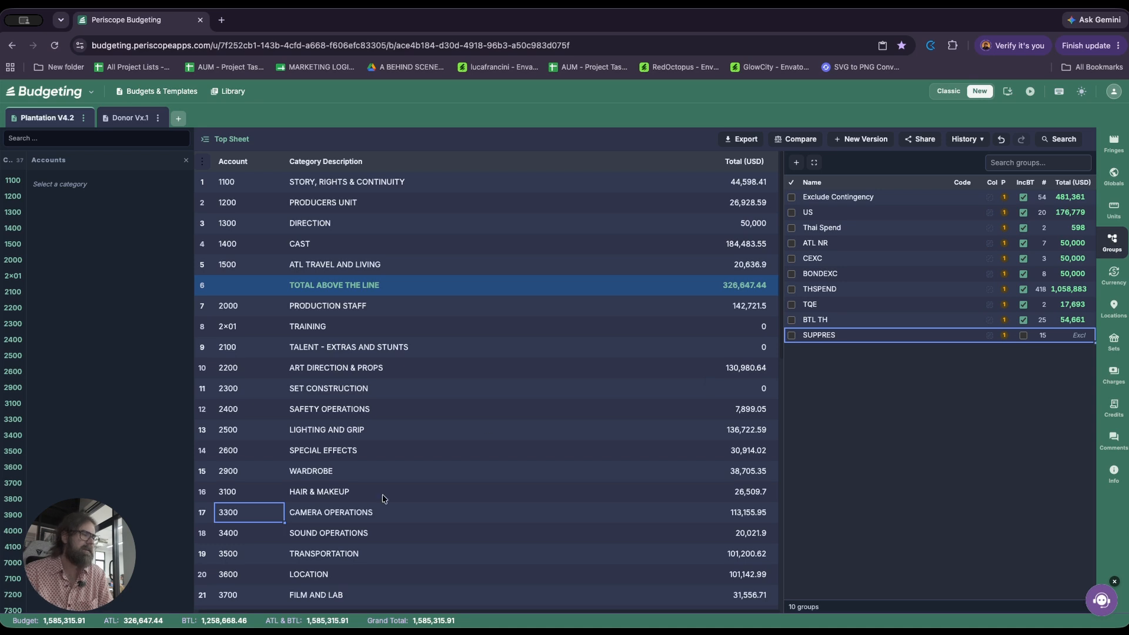
- Reopen account 3302 CAMERA OPERATORS and remove lines 6 to 9, covering the B Cam crew, from the SUPPRES group
key(ctrl+Down)
key(ctrl+Down)
key(ctrl+Up)
key(Down)
key(Right)
key(ctrl+Down)
key(Down)
drag(274, 278, 278, 323)
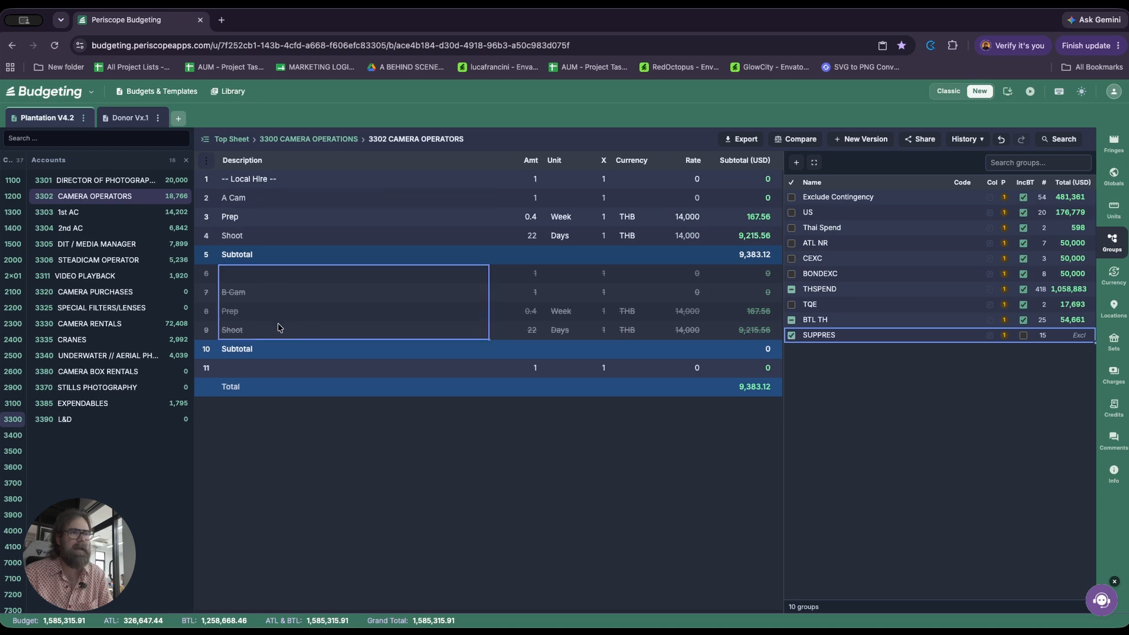
click(791, 335)
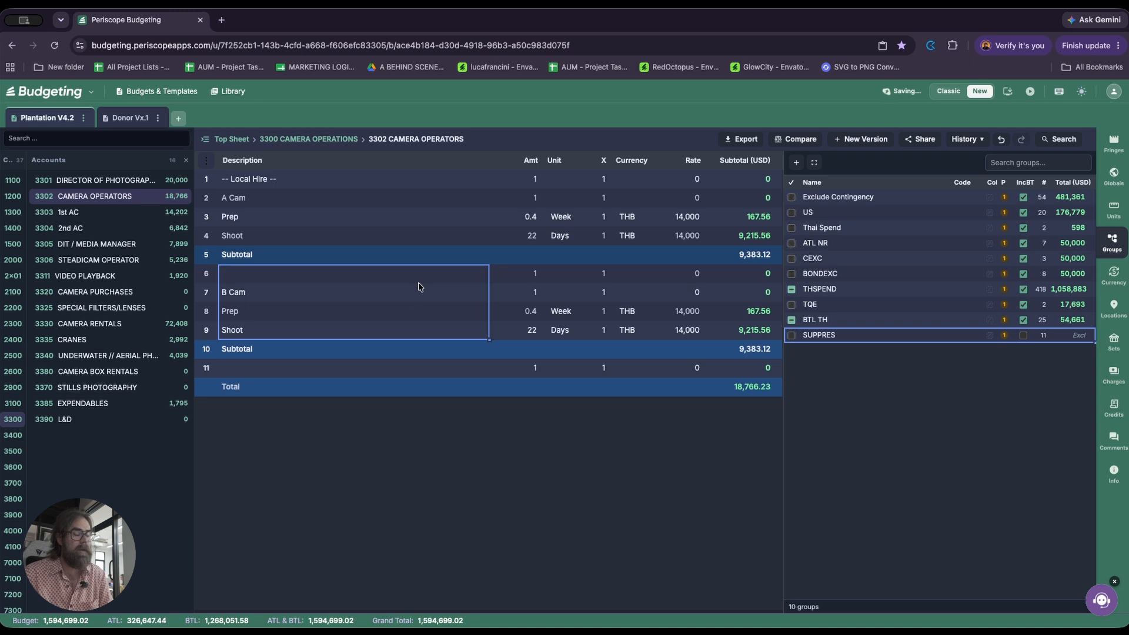
- Open account 3330 CAMERA RENTALS and assign the A Cam Package w/ Lenses & Accessories line to the SUPPRES group
key(ctrl+Up)
key(Down)
key(Down)
key(Down)
key(Down)
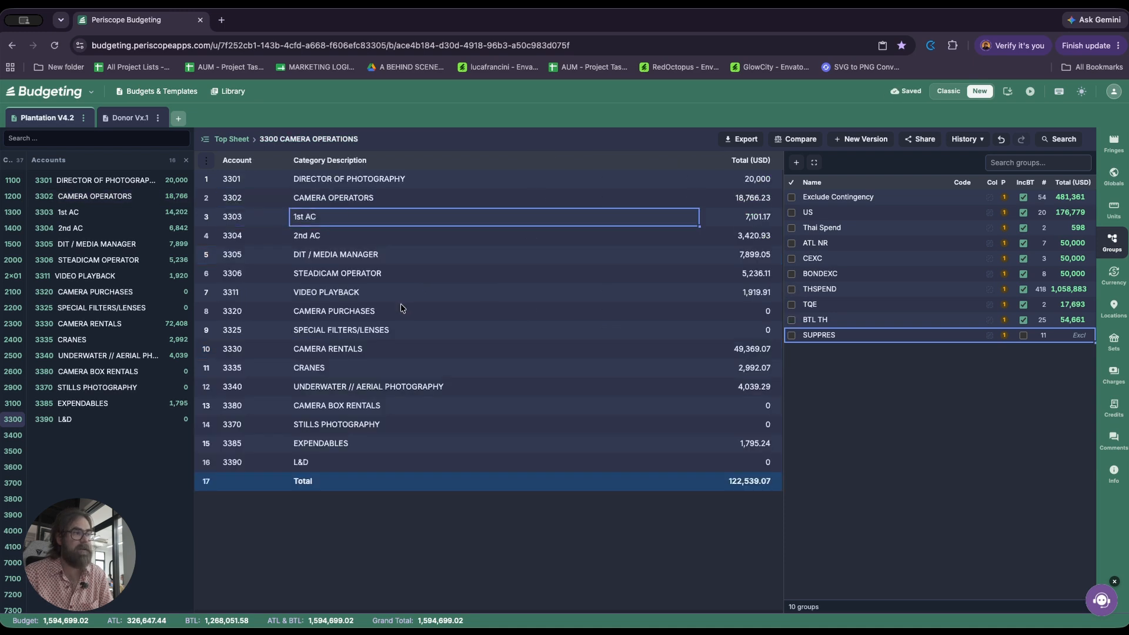
key(Down)
key(Down)
key(Down)
key(Down)
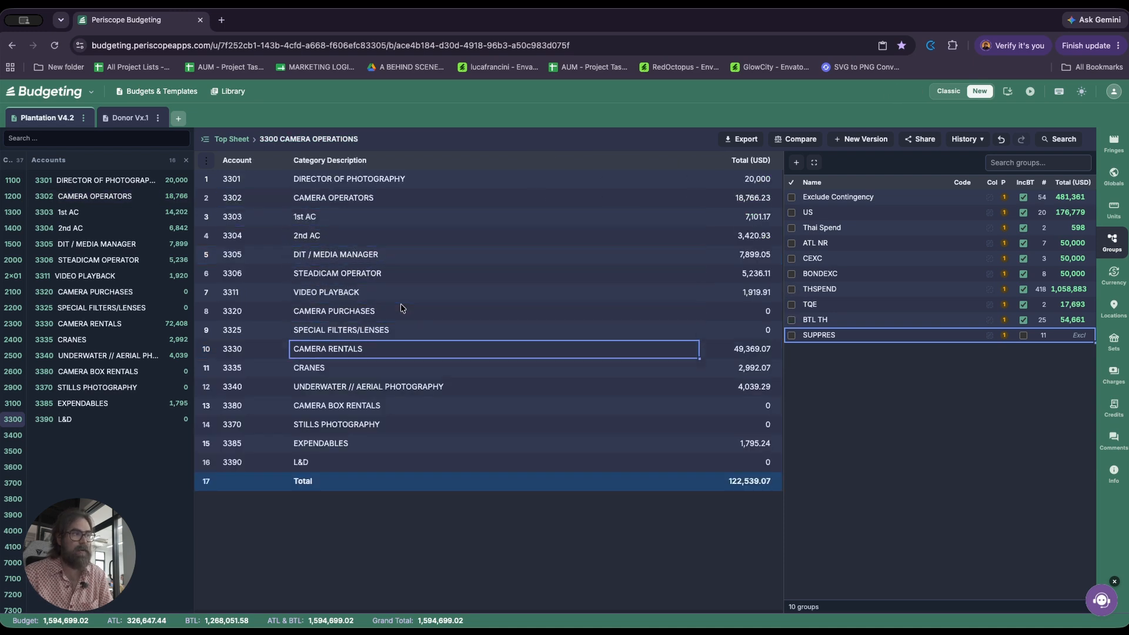
key(ctrl+Down)
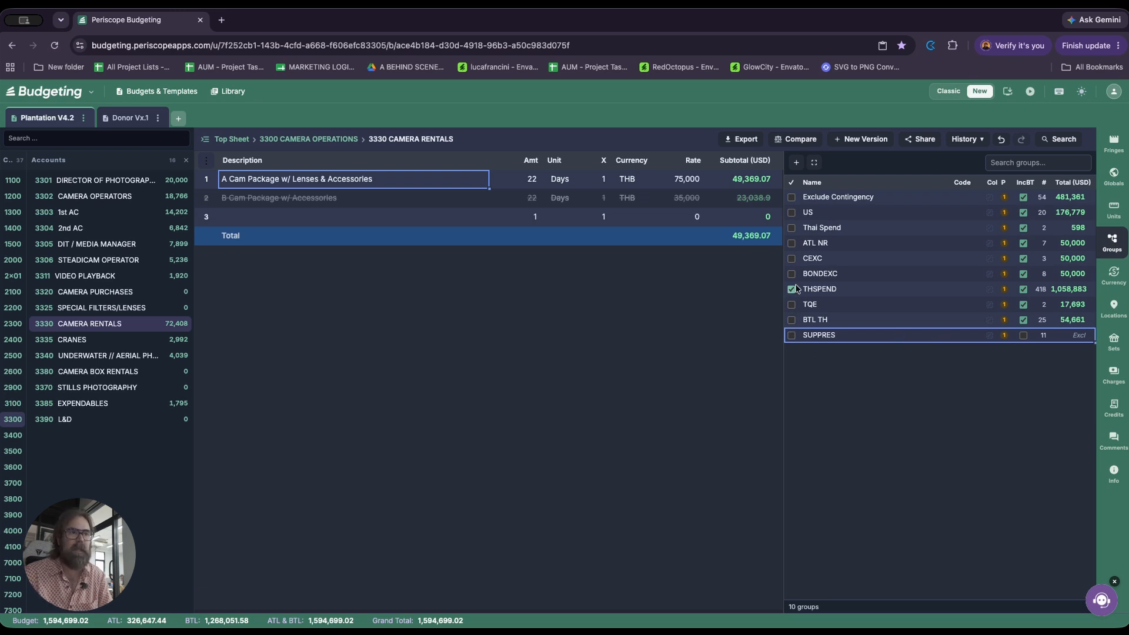
click(792, 336)
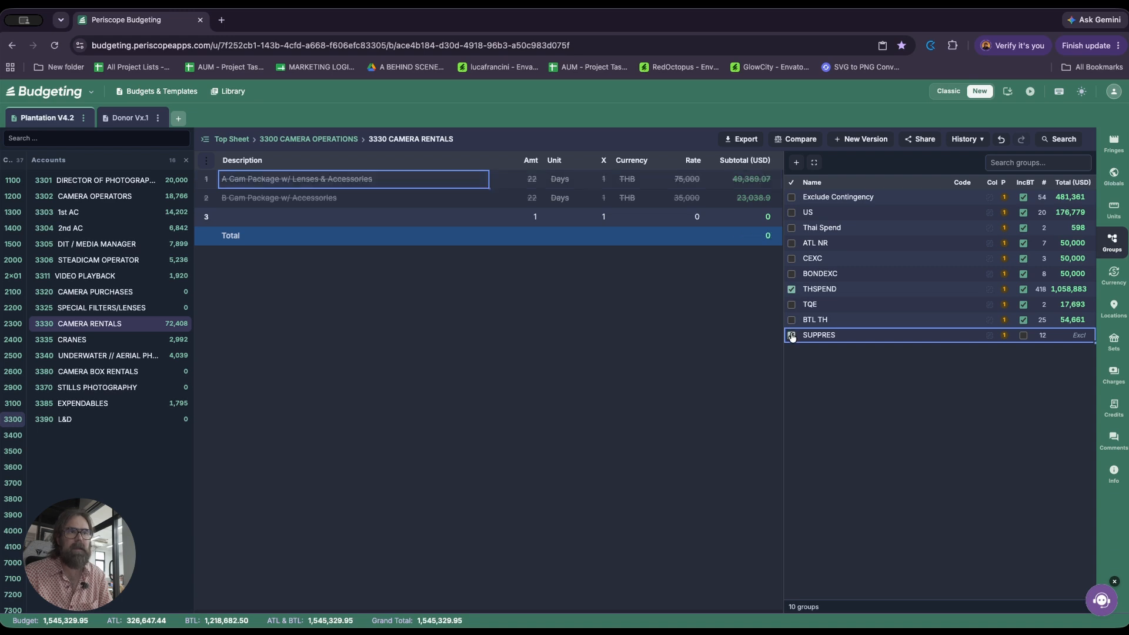
- Open account 3311 VIDEO PLAYBACK and assign the Video Playback Man and OT lines to the SUPPRES group
key(Escape)
key(Down)
key(Right)
key(Up)
key(Up)
key(Up)
key(Up)
double_click(582, 293)
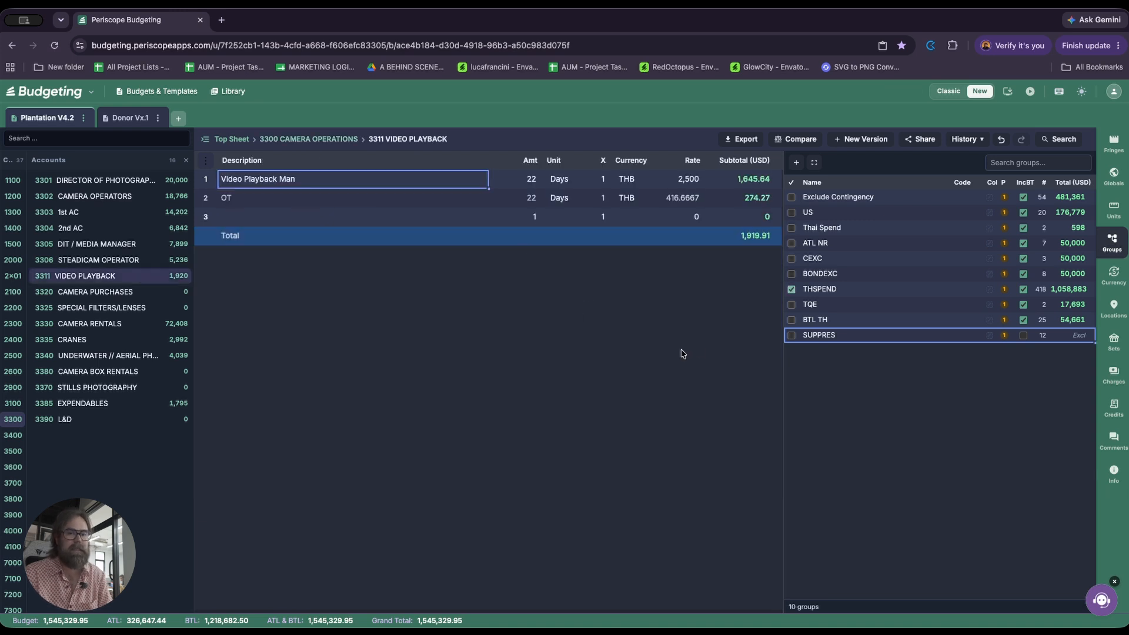
drag(447, 198, 445, 187)
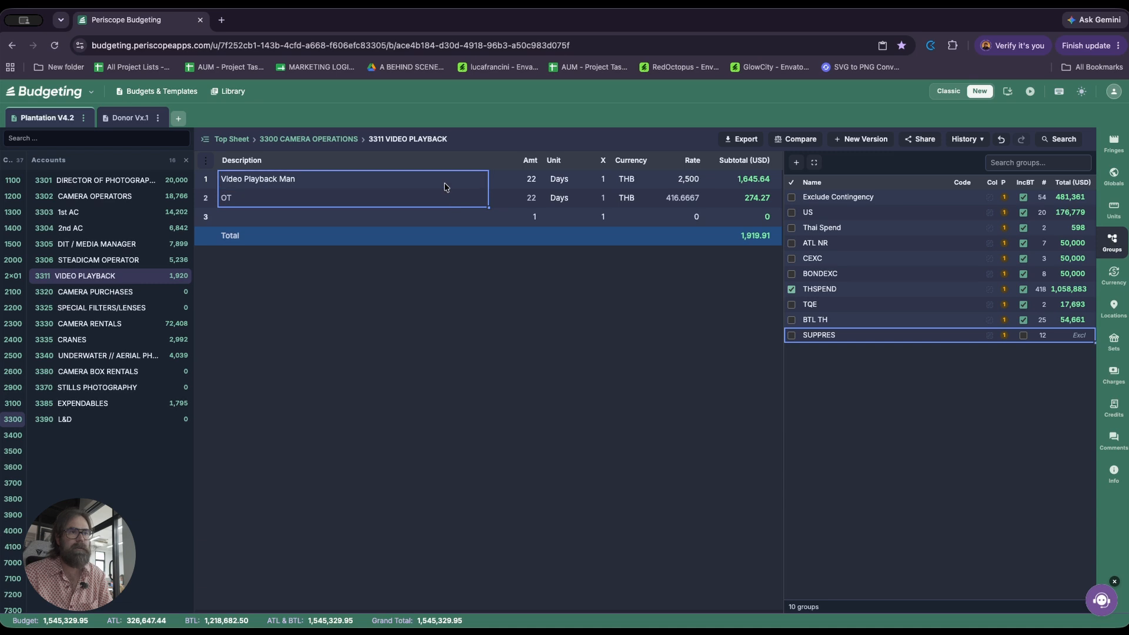
click(791, 335)
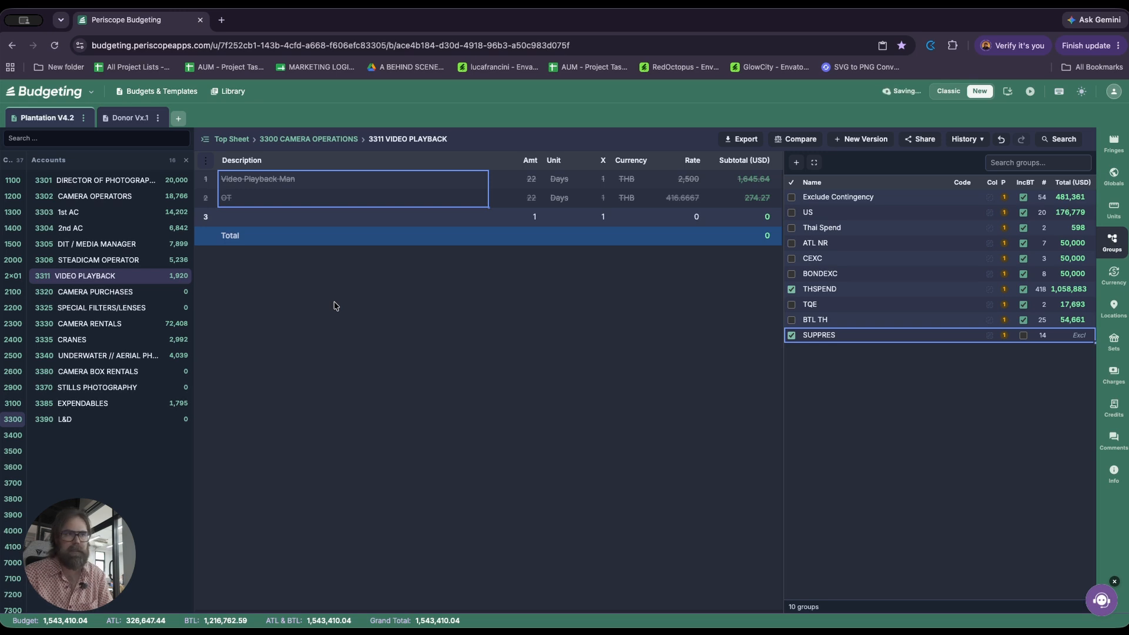
- Return to the CAMERA OPERATIONS accounts and move down to 3380 CAMERA BOX RENTALS
key(Escape)
key(Down)
key(Right)
key(Down)
key(Down)
key(Down)
key(Down)
key(Down)
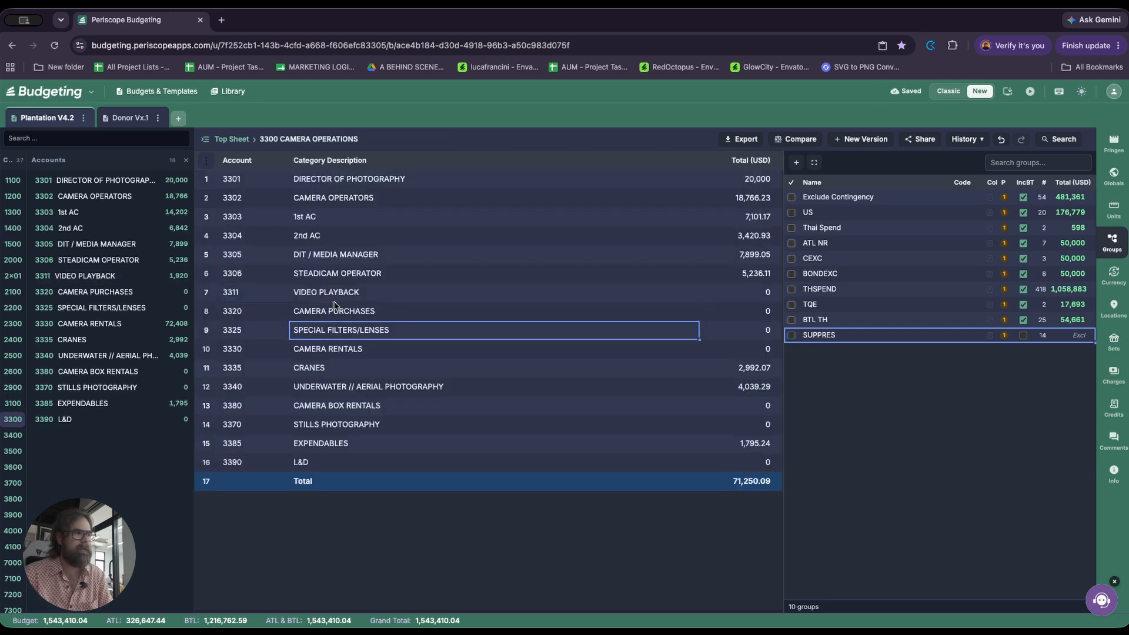
key(Up)
key(Down)
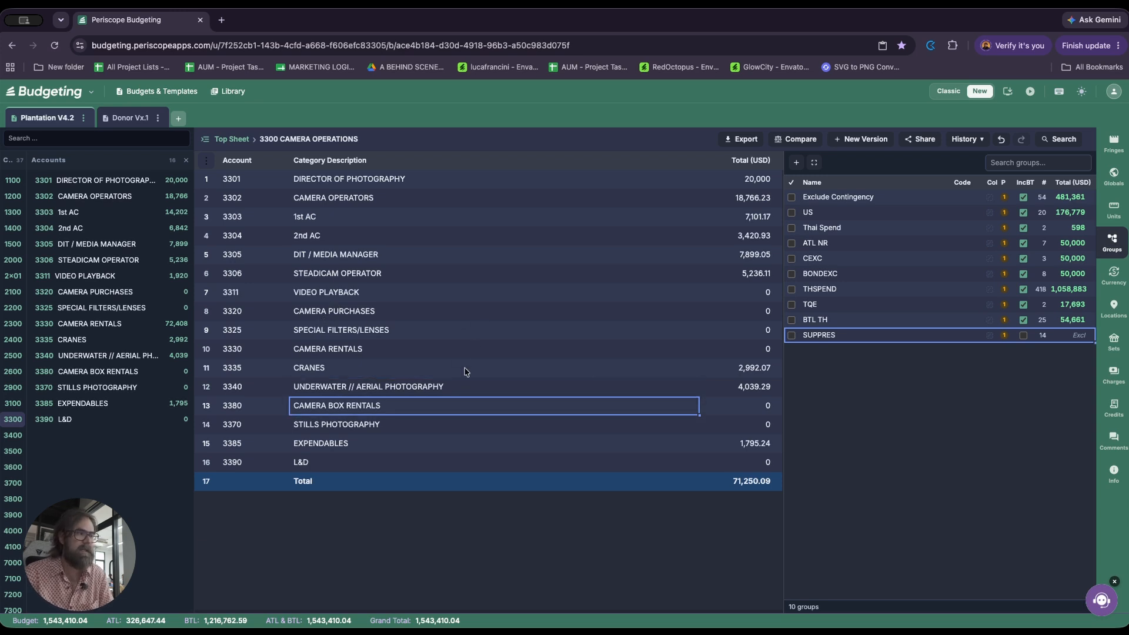
- Return to the top sheet, bring up the budget's list of locations and open category 3600 LOCATION
key(Escape)
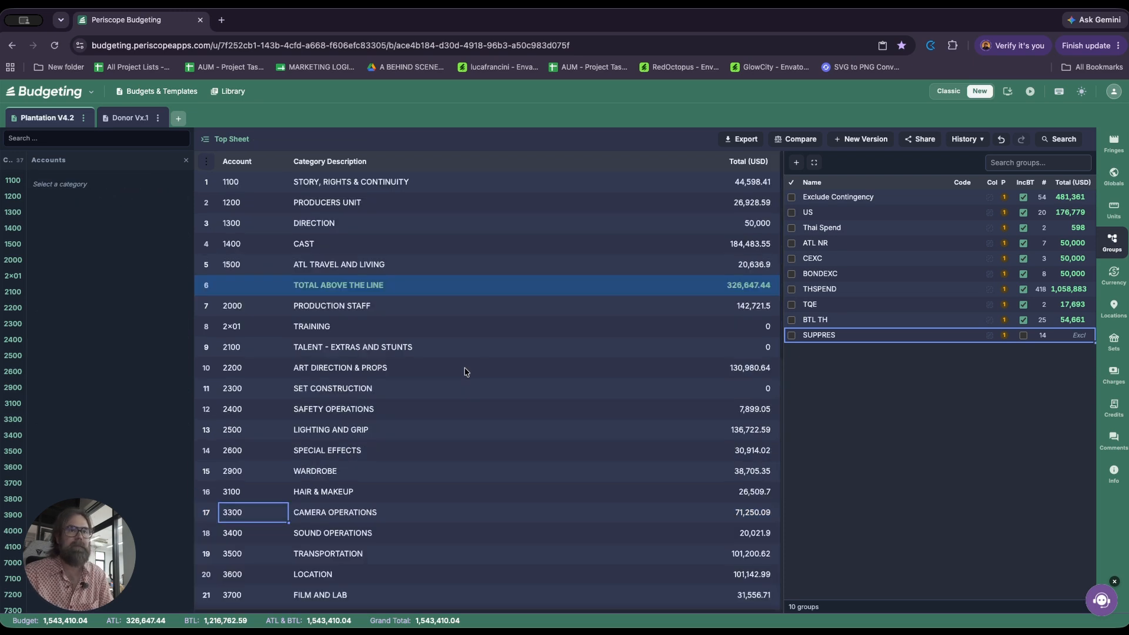
click(1110, 307)
click(318, 307)
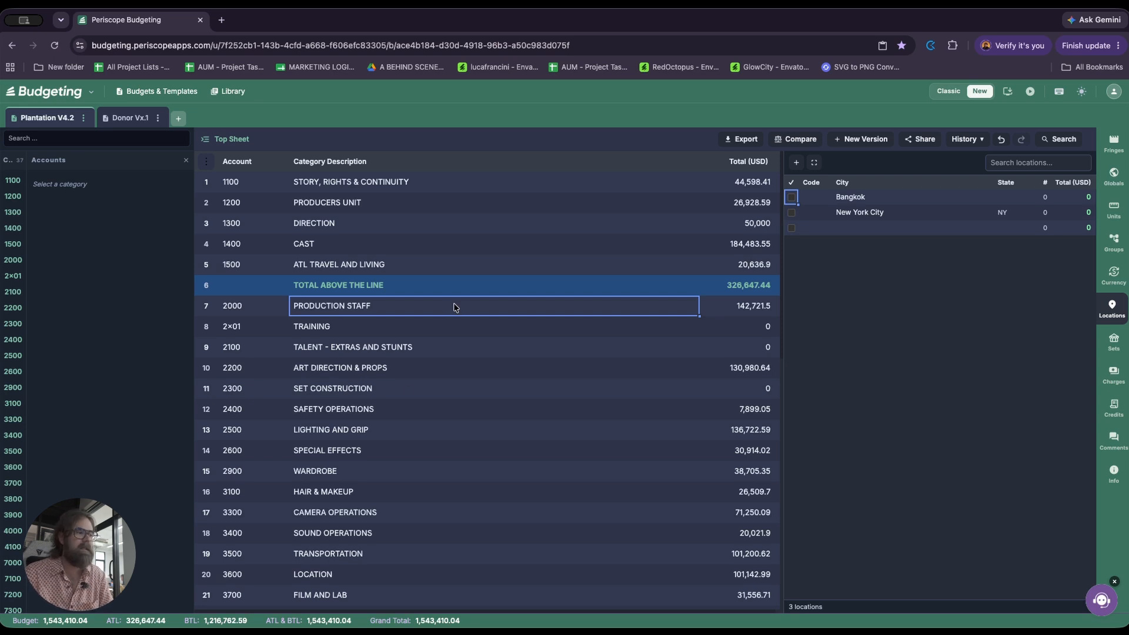
scroll(453, 306, down, 2)
click(338, 506)
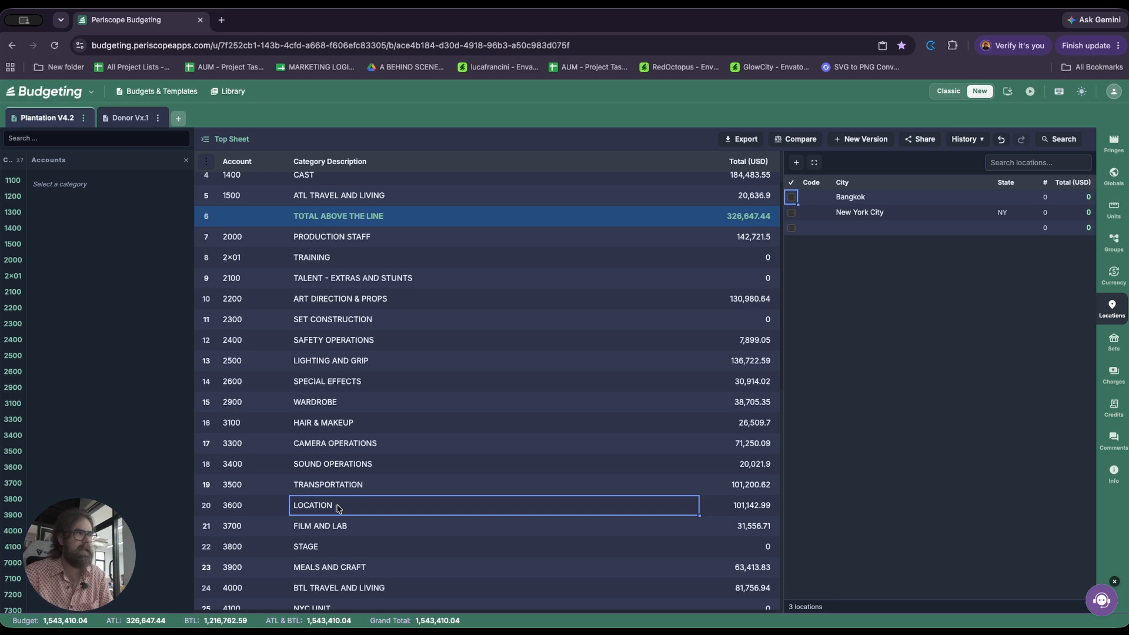
key(Return)
- Look through the accounts of 3600 LOCATION, from LOCATION MANAGER down to SECURITY
key(Right)
key(Down)
key(Up)
key(Down)
key(Down)
key(Down)
key(Down)
key(Down)
key(Down)
key(Down)
key(Down)
key(Down)
key(Up)
key(Down)
key(Down)
key(Down)
key(Up)
key(Up)
key(Up)
key(Up)
key(Up)
key(Up)
key(Up)
key(Up)
key(Up)
key(Down)
key(Down)
key(Down)
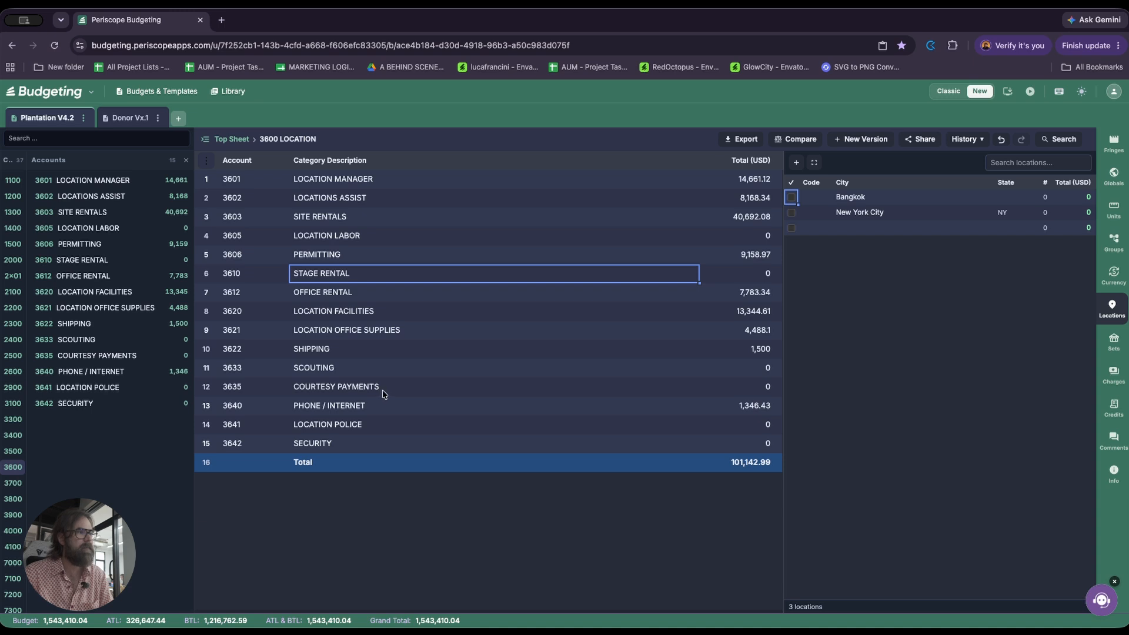
- Open account 3603 SITE RENTALS and assign the selected Makara's House and Municipal Building lines to the New York City location
click(349, 221)
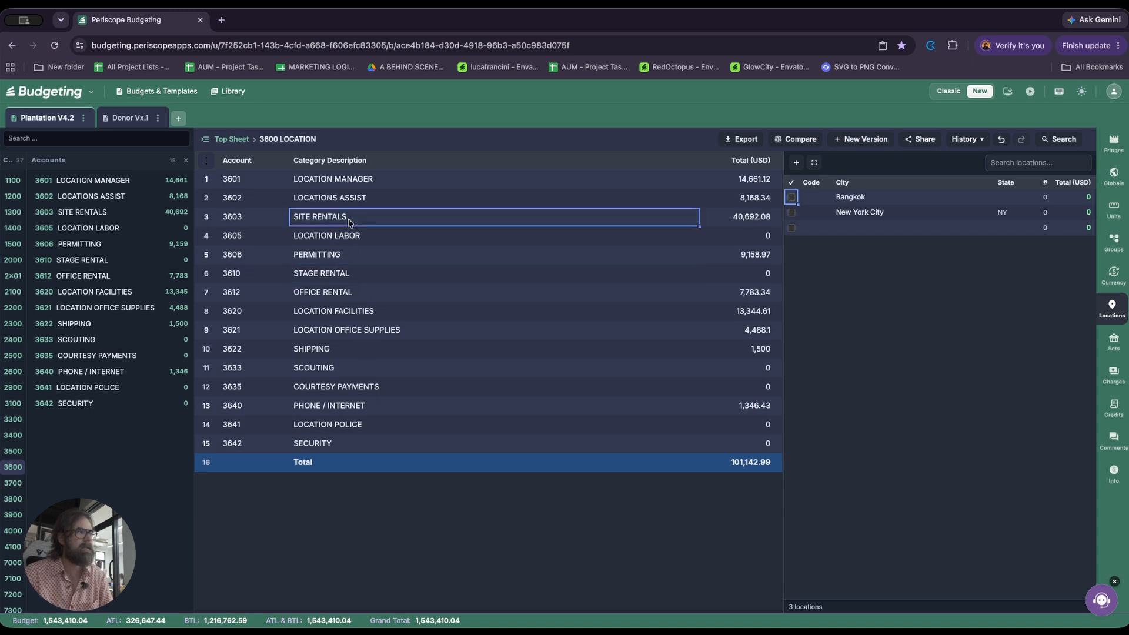
double_click(350, 221)
click(273, 219)
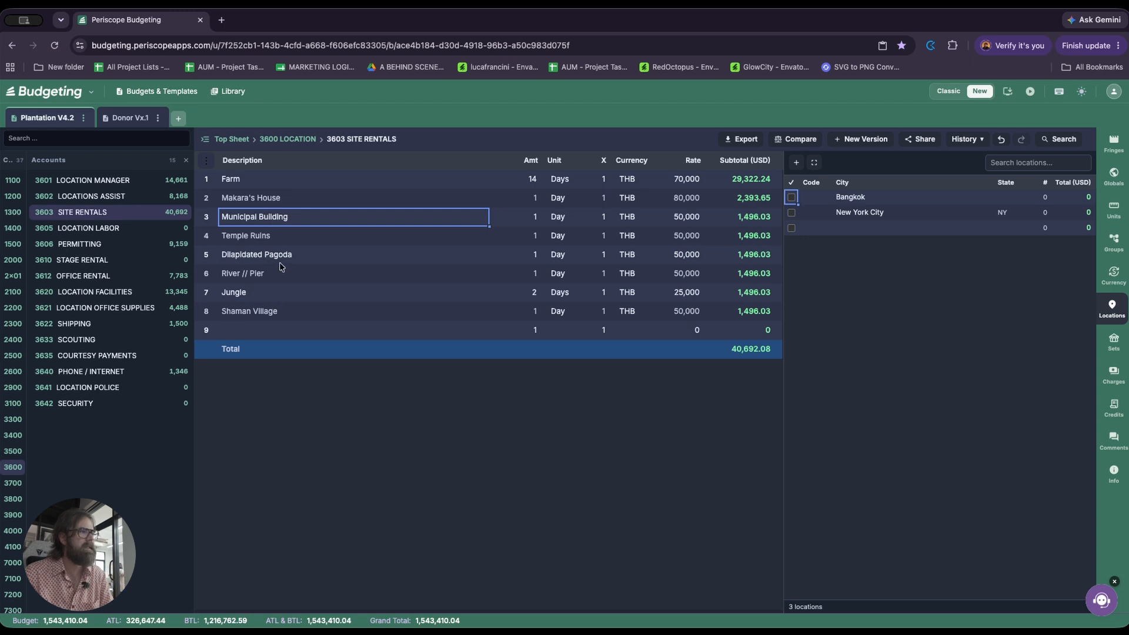
shift+click(277, 200)
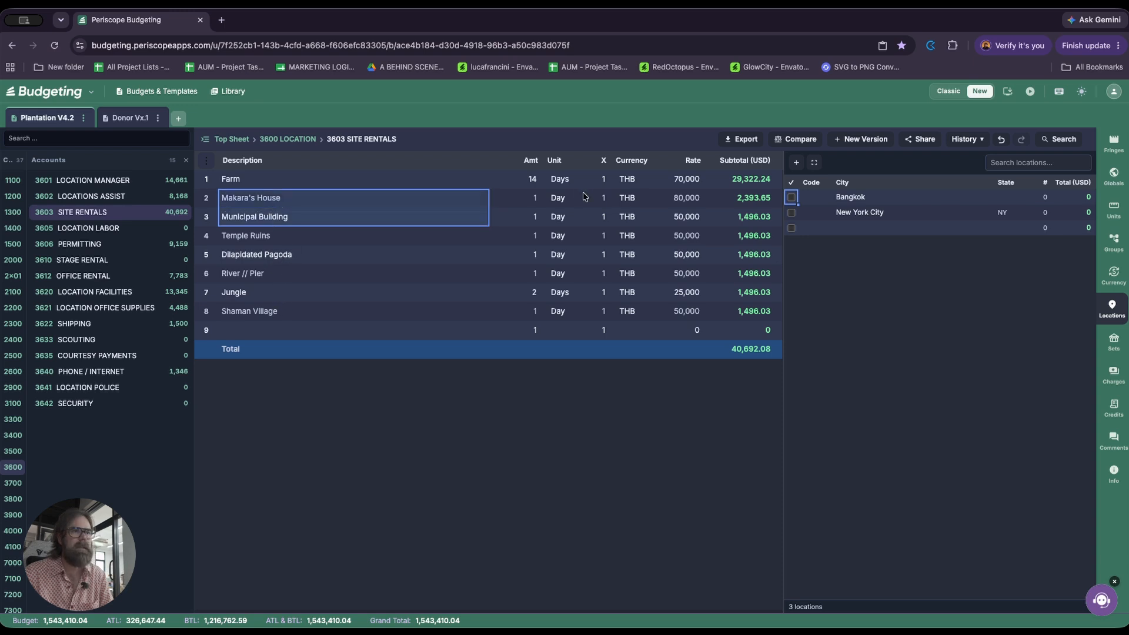
click(792, 213)
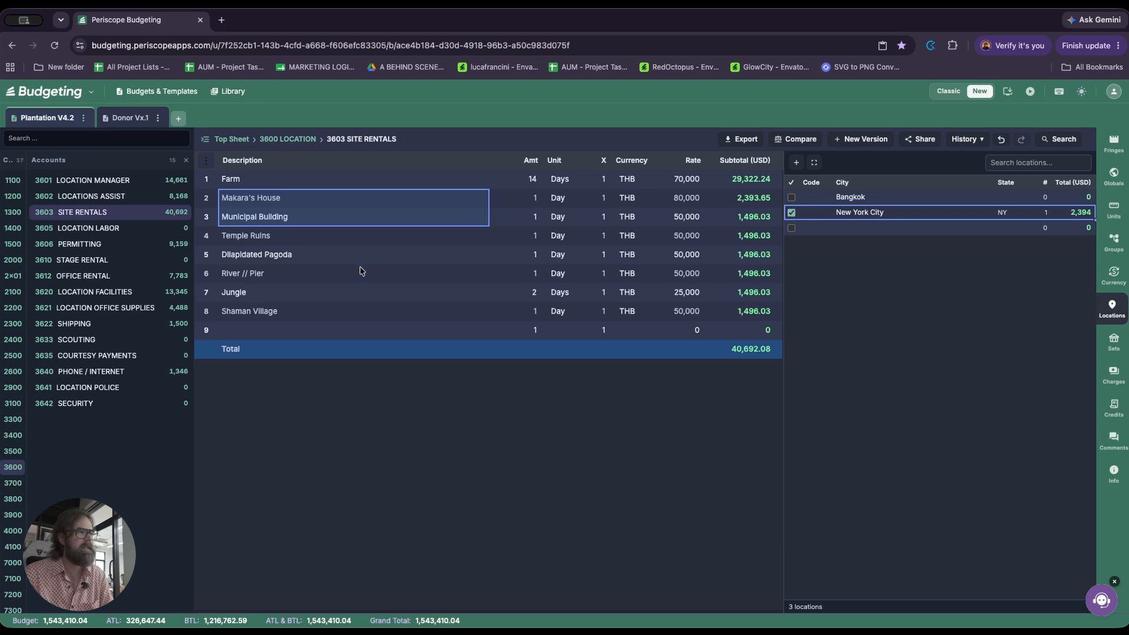
- Assign the site rental lines from Temple Ruins through Shaman Village to the Bangkok location
click(349, 239)
shift+click(342, 311)
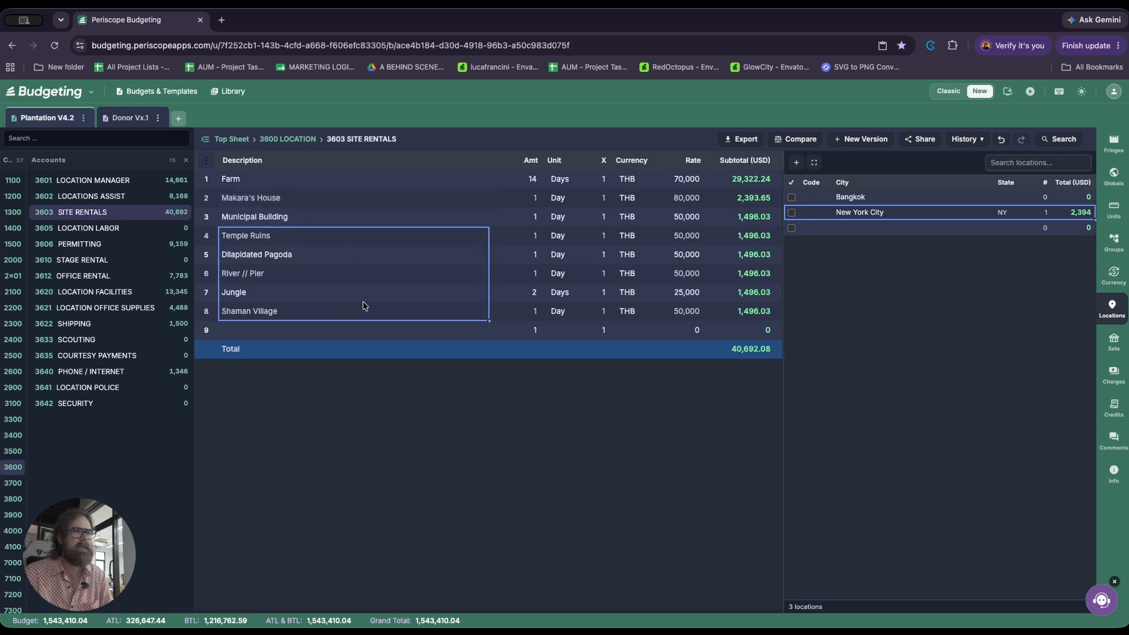
click(793, 198)
click(416, 194)
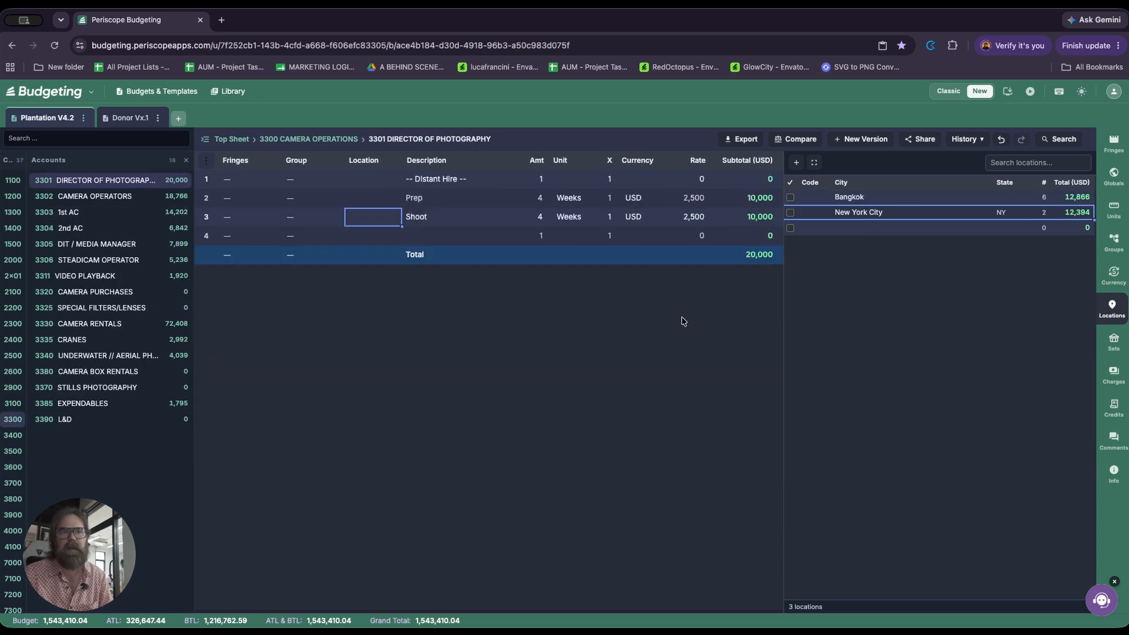
- Bring up the budget's sets and inspect the name and description fields of the empty set row
click(1112, 342)
click(872, 198)
click(814, 196)
click(908, 202)
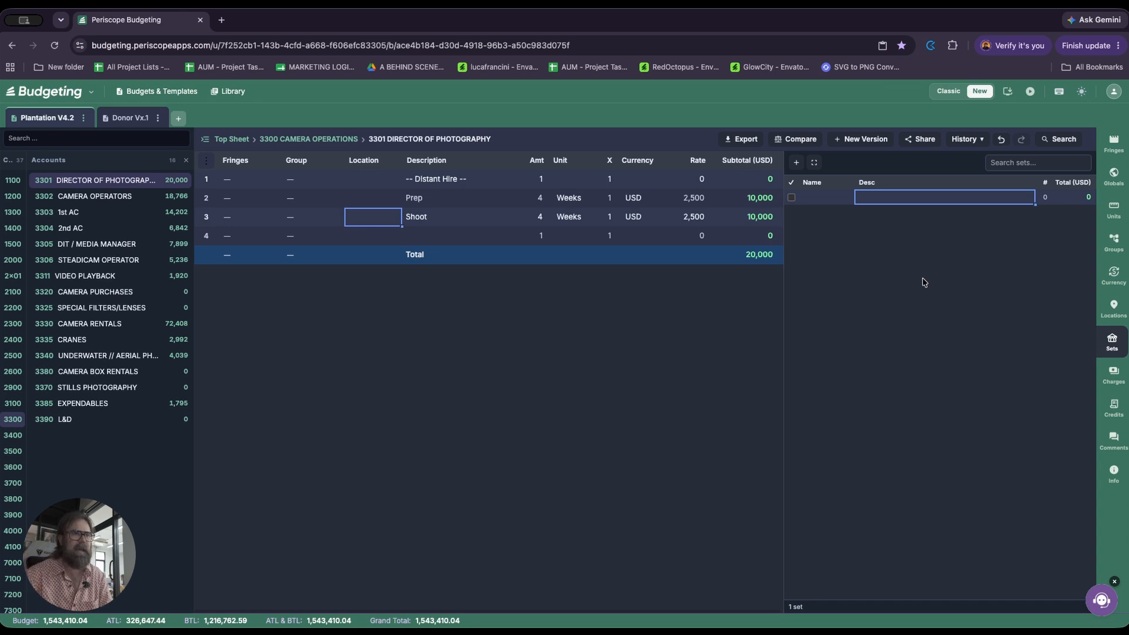
- Go back to the CAMERA OPERATIONS accounts, look through the first few and return to the top sheet
key(Escape)
key(Right)
key(Down)
key(Down)
key(Down)
key(Down)
key(Down)
key(Up)
key(Down)
key(Up)
key(Down)
key(Up)
key(Down)
key(Up)
key(Down)
key(Up)
key(Up)
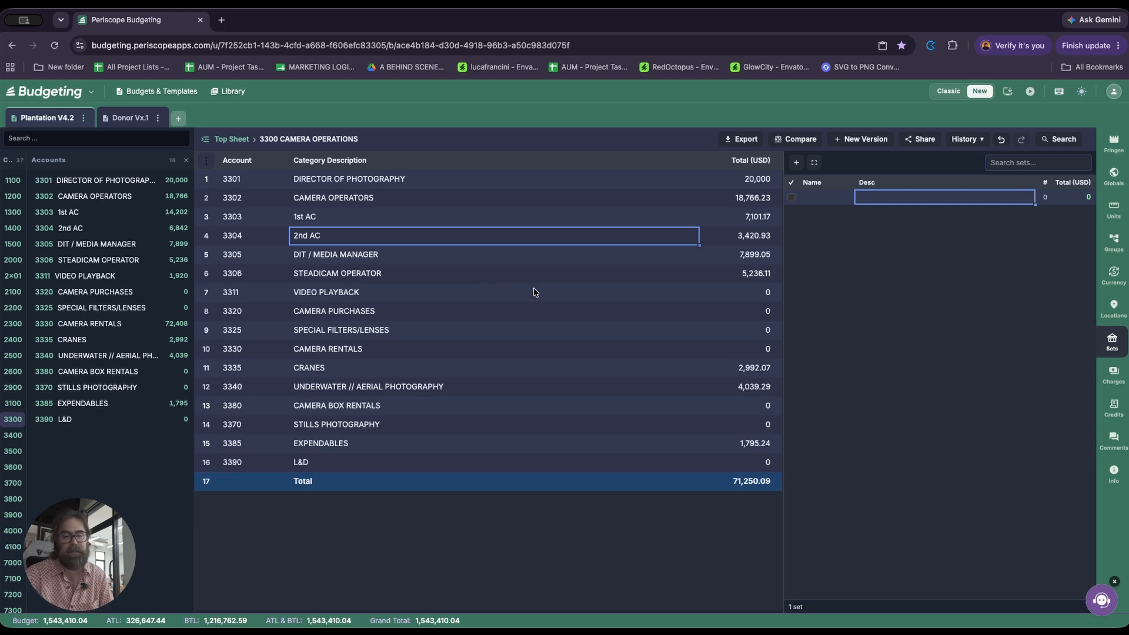
key(Escape)
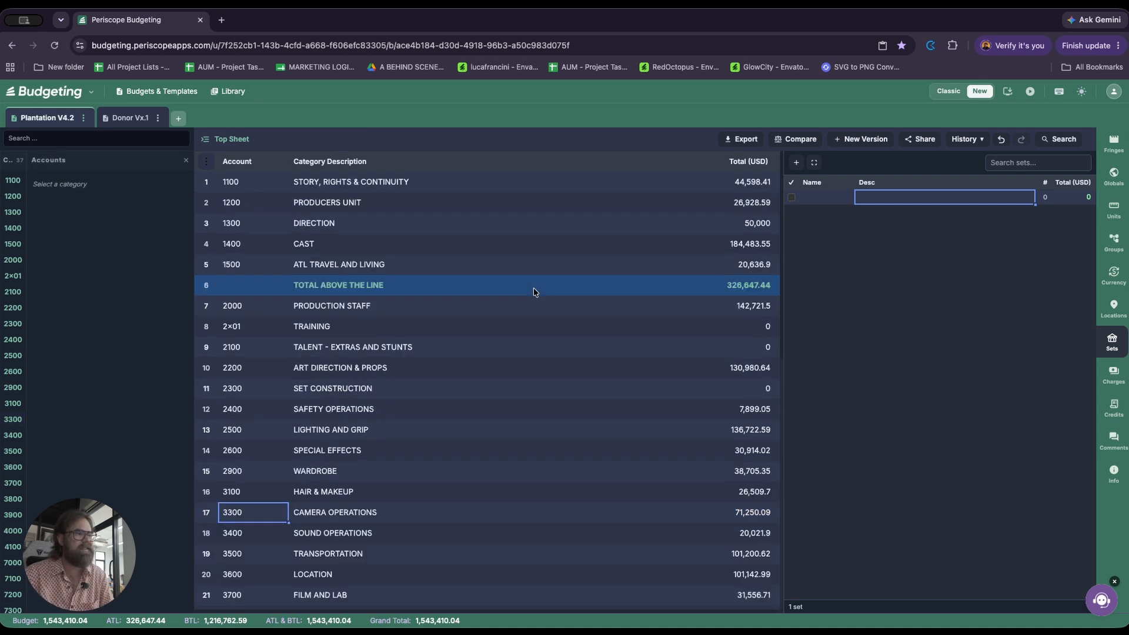